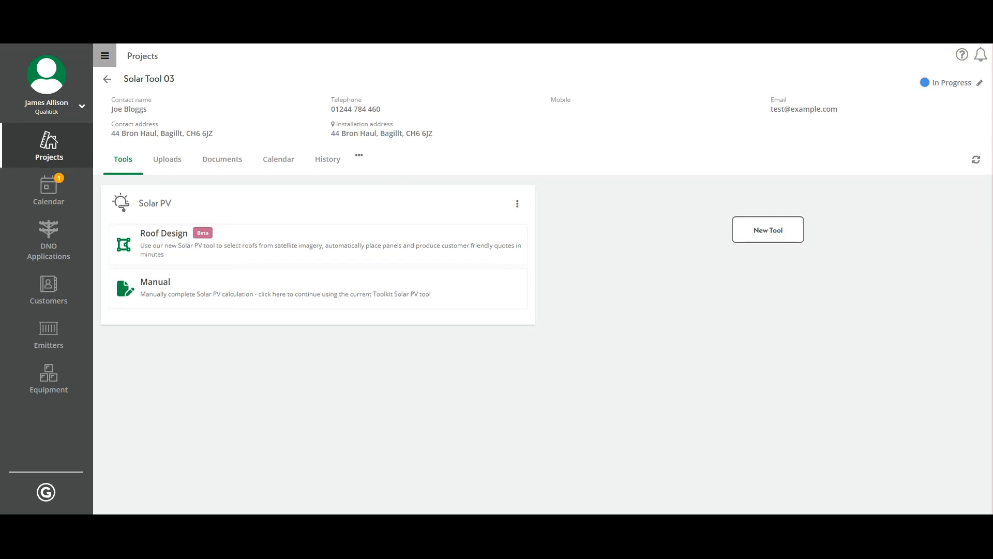
# - Start the Roof Design tool, mark the project's property on the satellite map and continue to the roof design
pyautogui.click(222, 233)
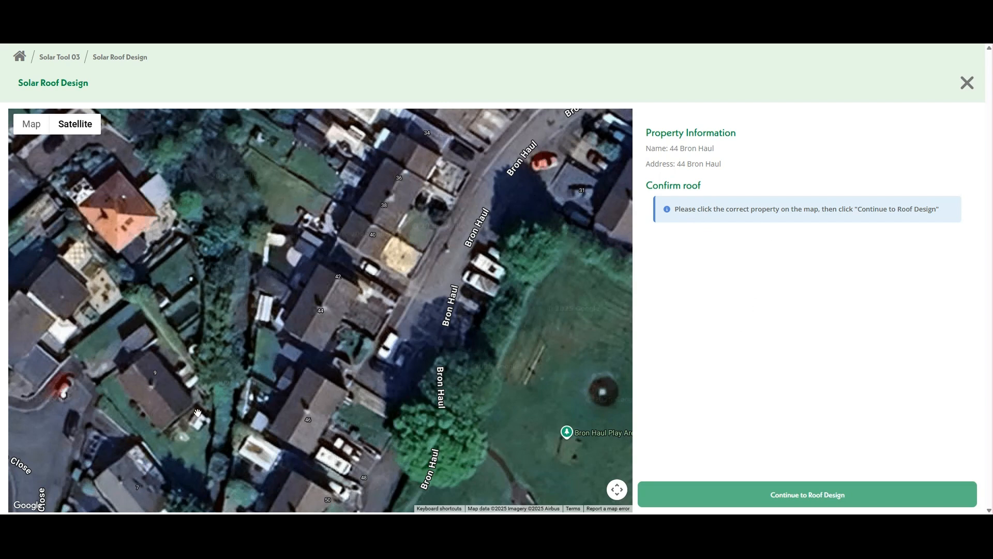
pyautogui.click(320, 325)
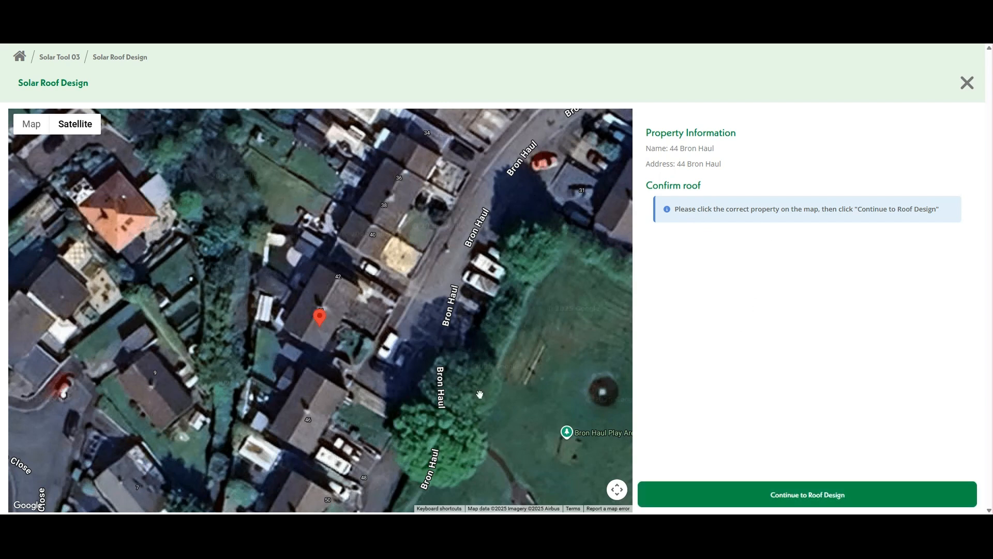
pyautogui.click(772, 505)
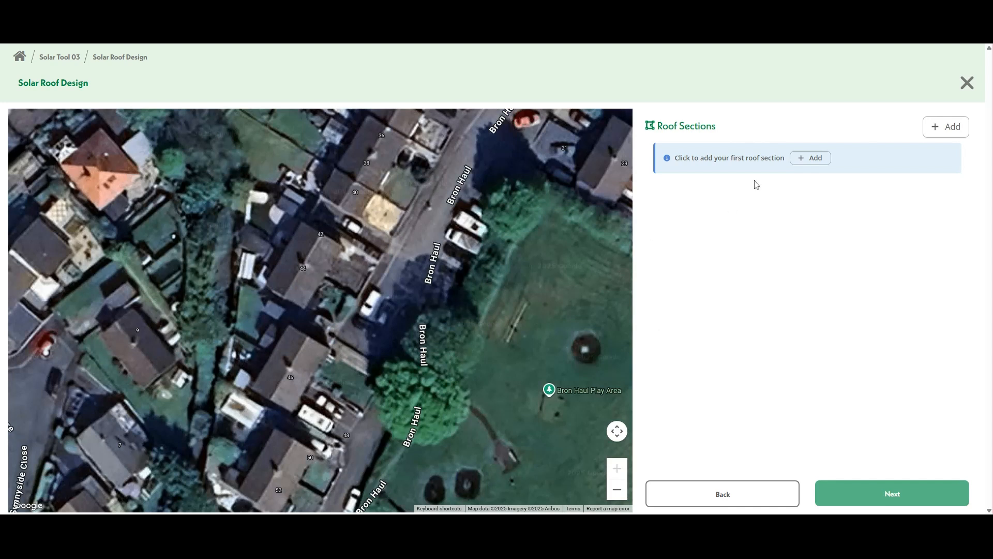
# - Add a first roof section by outlining the south-east slope of the marked house, starting along the gutter line
pyautogui.click(816, 160)
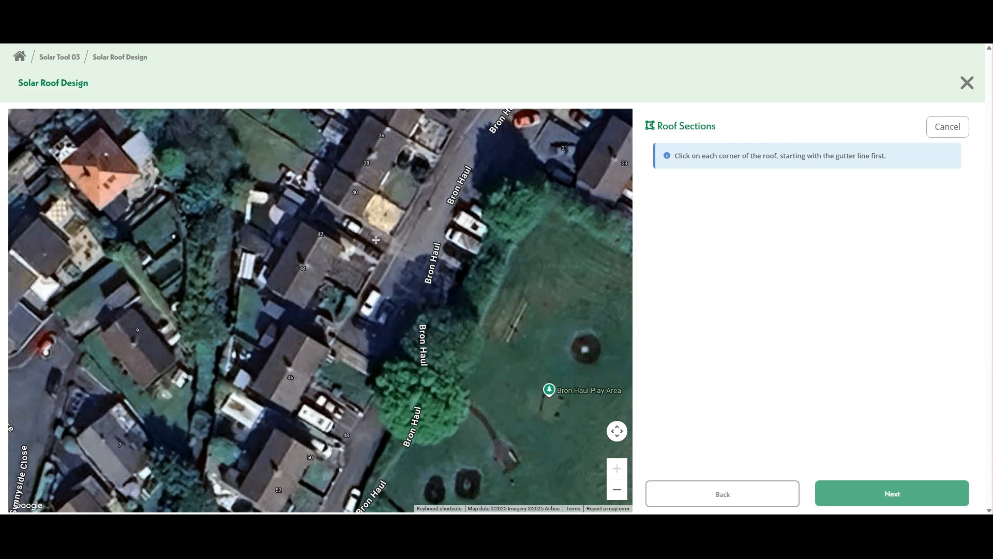
pyautogui.click(304, 308)
pyautogui.click(323, 276)
pyautogui.click(306, 266)
pyautogui.click(285, 296)
pyautogui.click(303, 309)
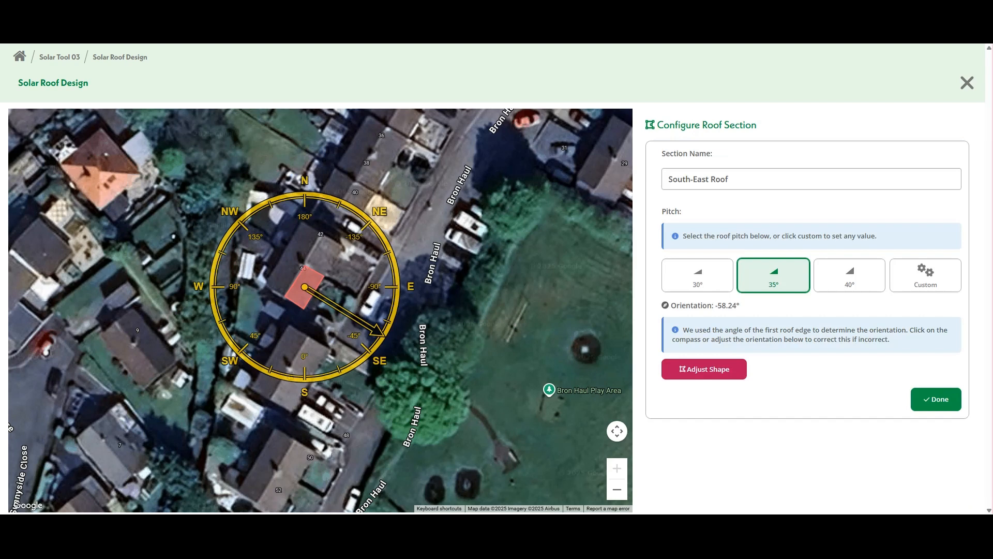
# - Try reorienting the roof section on the compass, first to north and finally to north-west
pyautogui.click(372, 227)
pyautogui.click(304, 200)
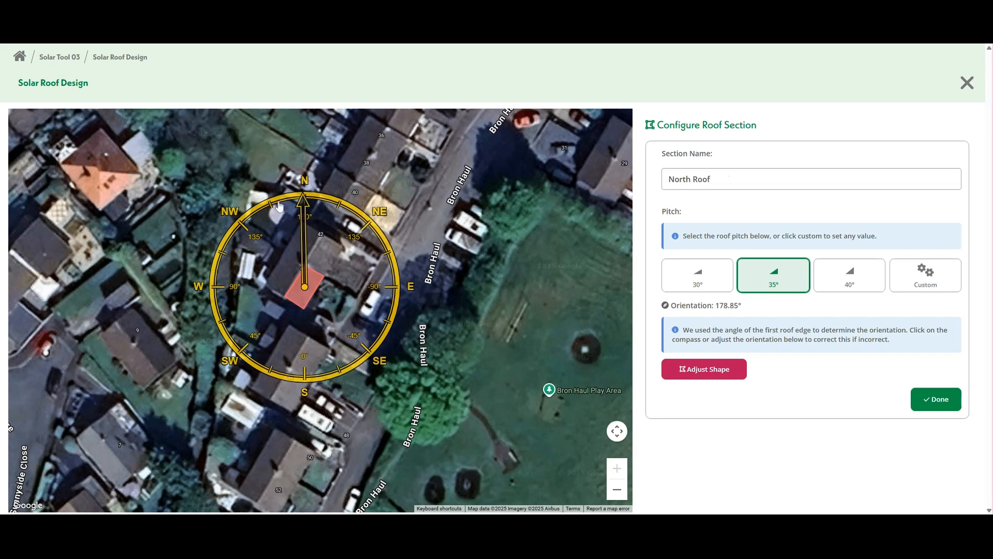
pyautogui.click(240, 223)
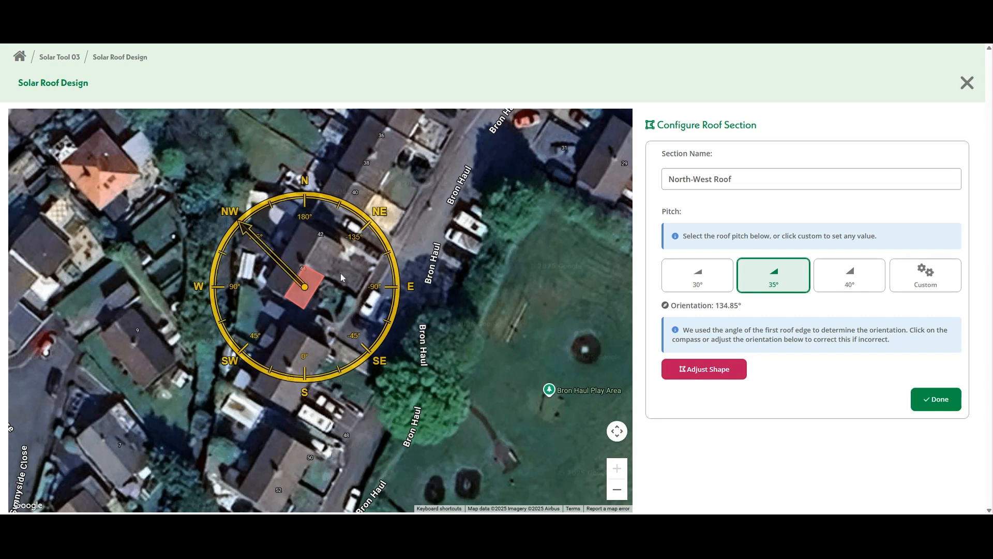
# - Orient the roof section south-east at about -55.37°, choose a 35° pitch and save the section
pyautogui.click(381, 342)
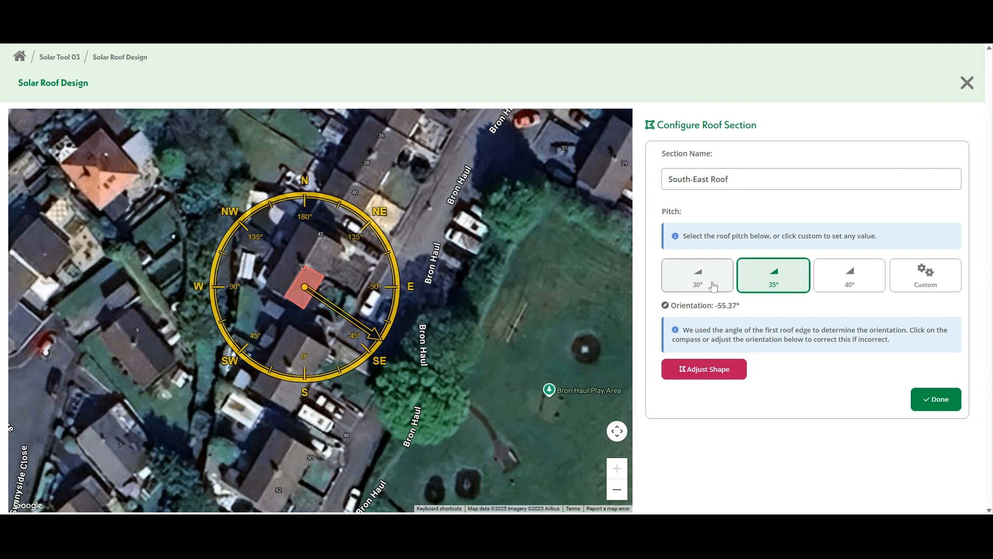
pyautogui.click(918, 277)
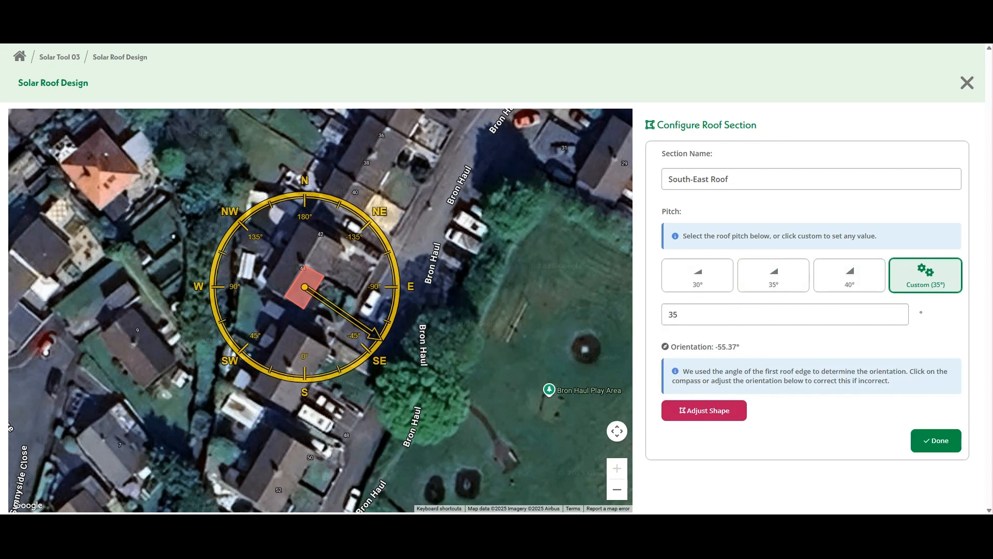
pyautogui.click(774, 276)
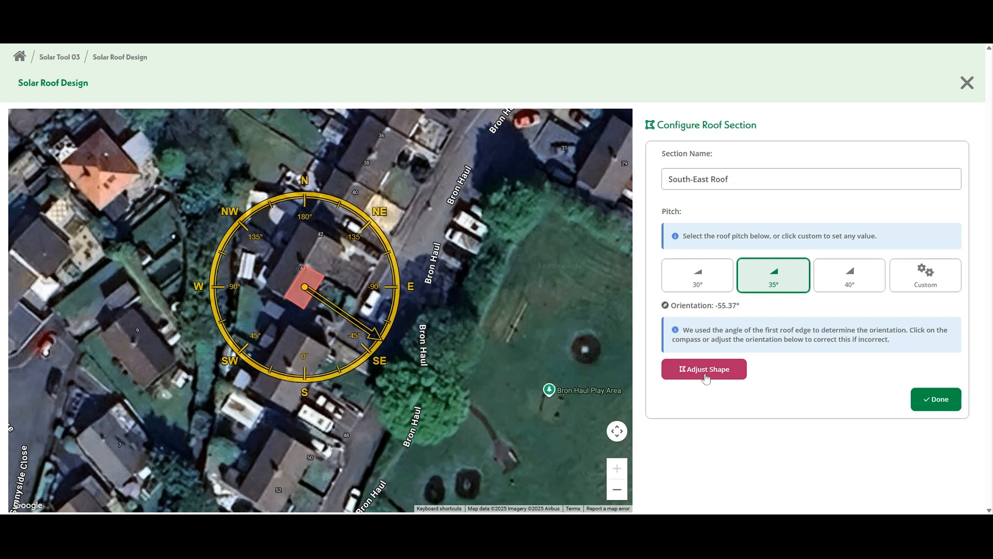
pyautogui.click(938, 406)
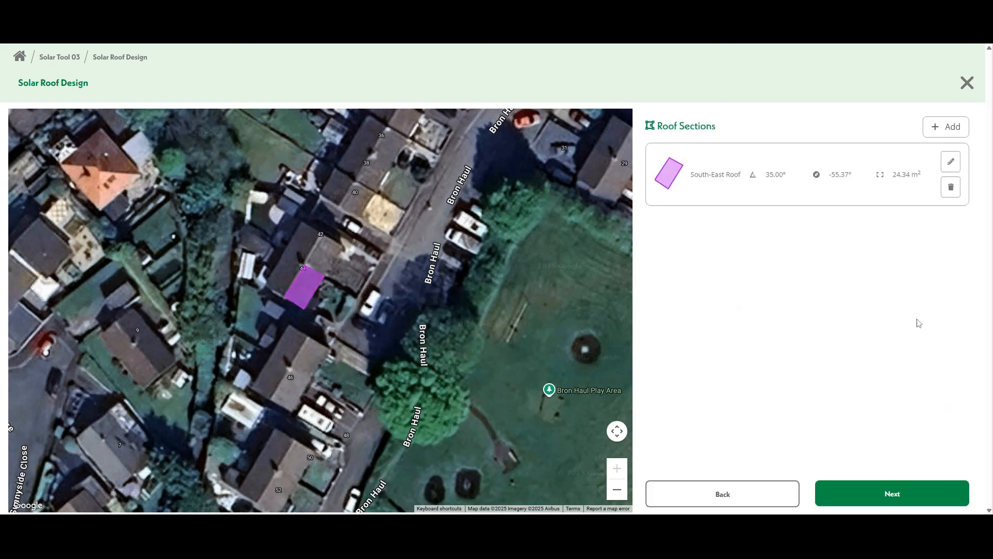
# - Add a second roof section by outlining the house's north-west slope, gutter line first, and save it with a 35° pitch
pyautogui.click(949, 130)
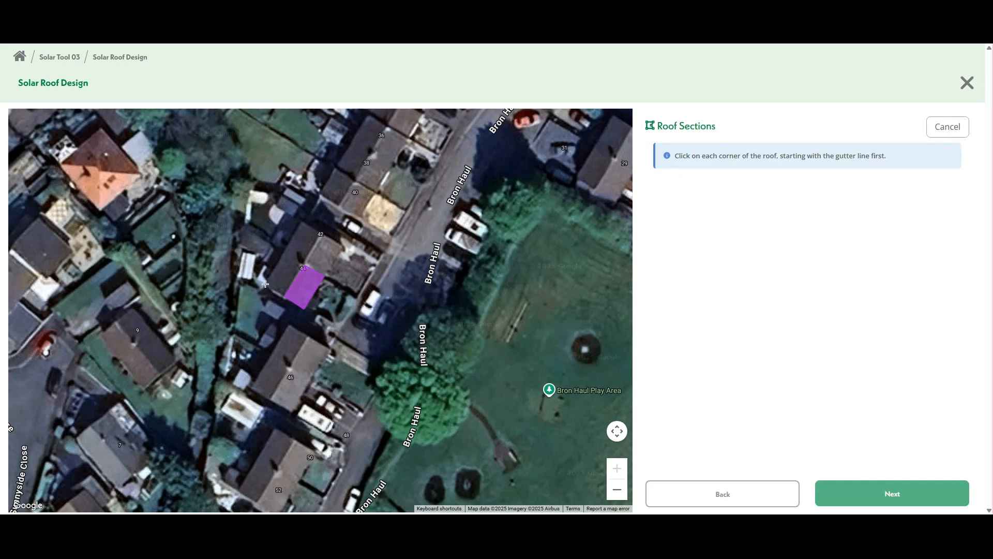
pyautogui.click(281, 256)
pyautogui.click(301, 265)
pyautogui.click(284, 294)
pyautogui.click(265, 284)
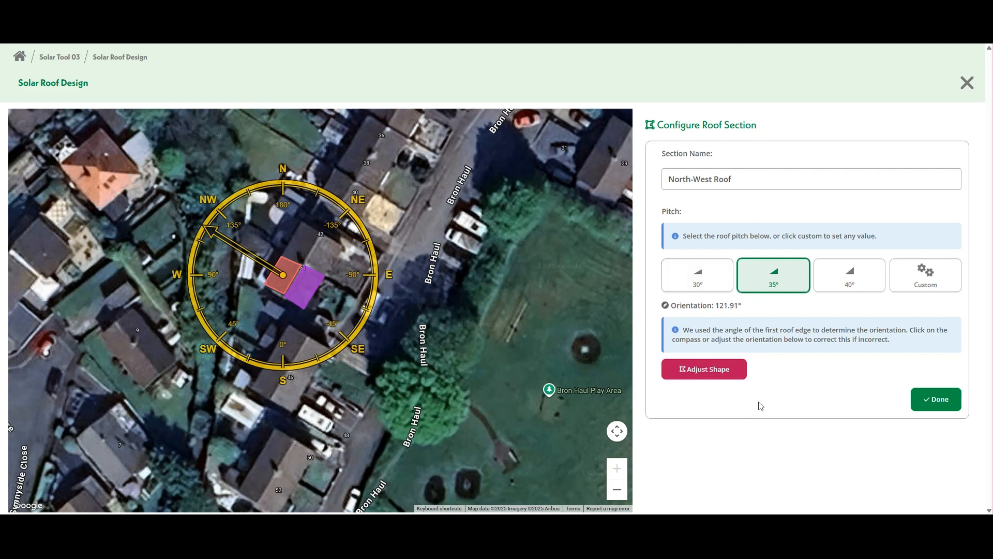
pyautogui.click(942, 405)
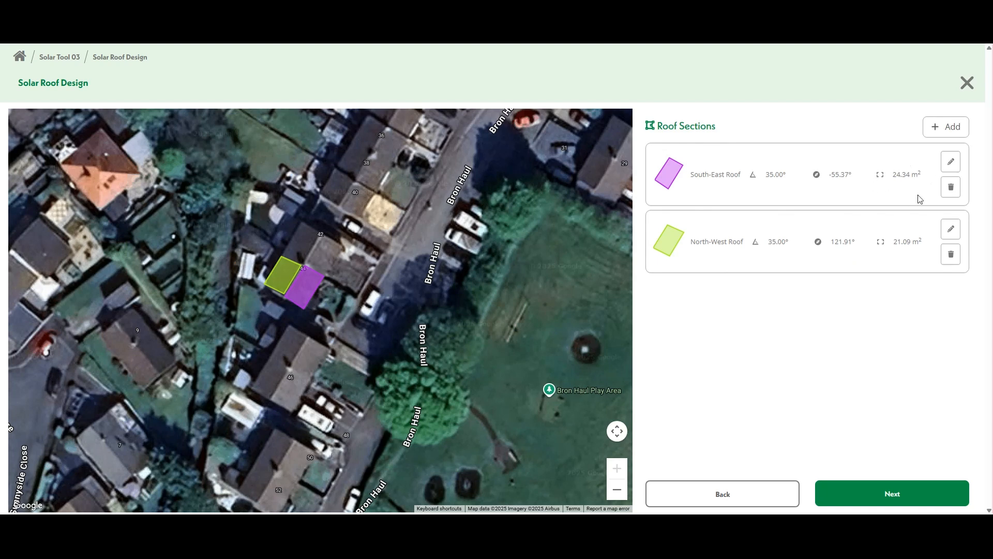
# - Complete the roof sections and start a Quick Quote for the design
pyautogui.click(881, 499)
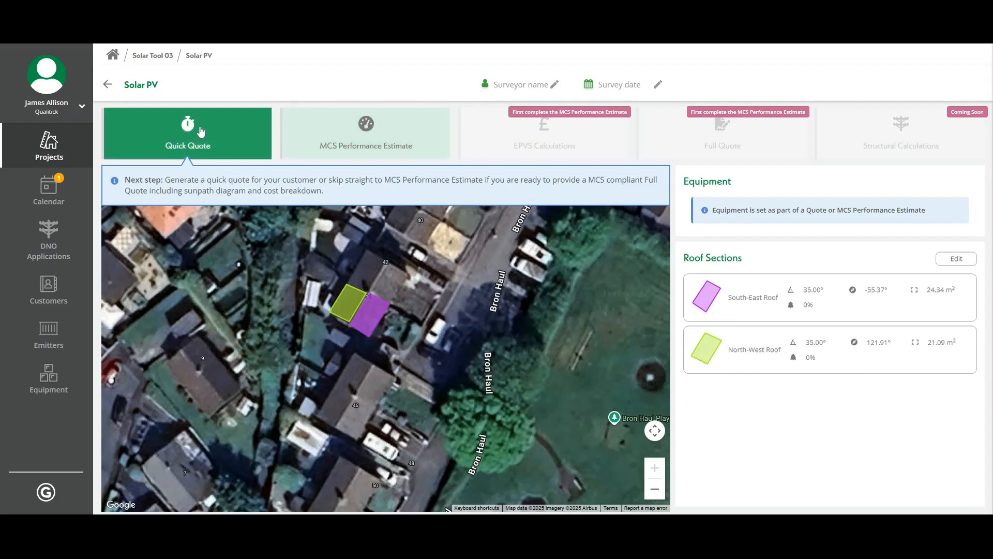
pyautogui.click(227, 149)
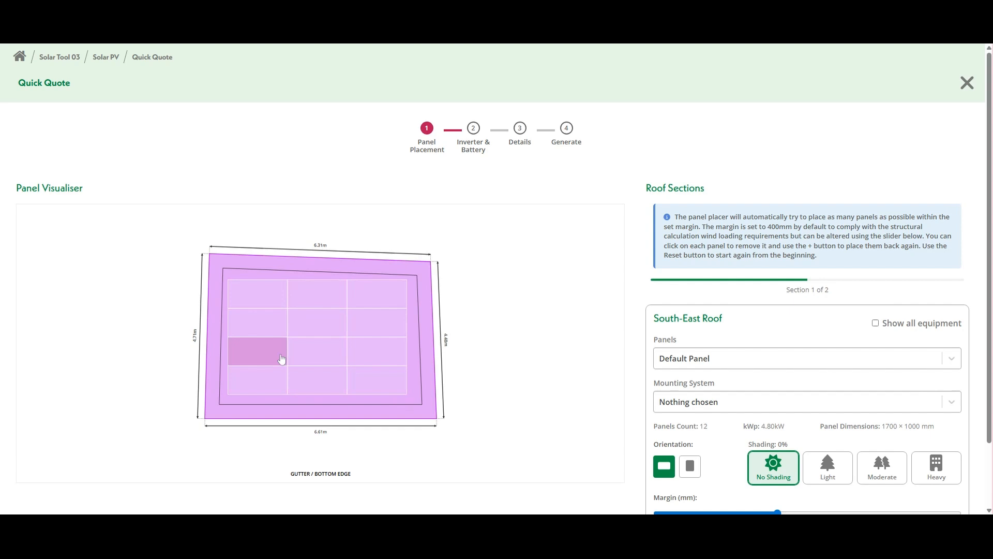
# - Try removing and restoring a corner panel on the South-East Roof, and compare portrait with landscape panel orientation
pyautogui.click(261, 388)
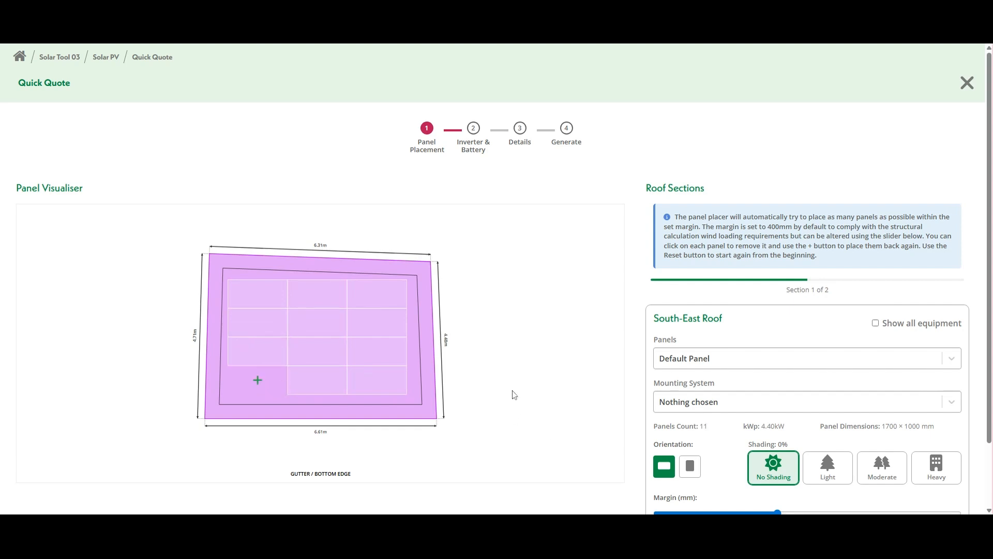
pyautogui.click(260, 382)
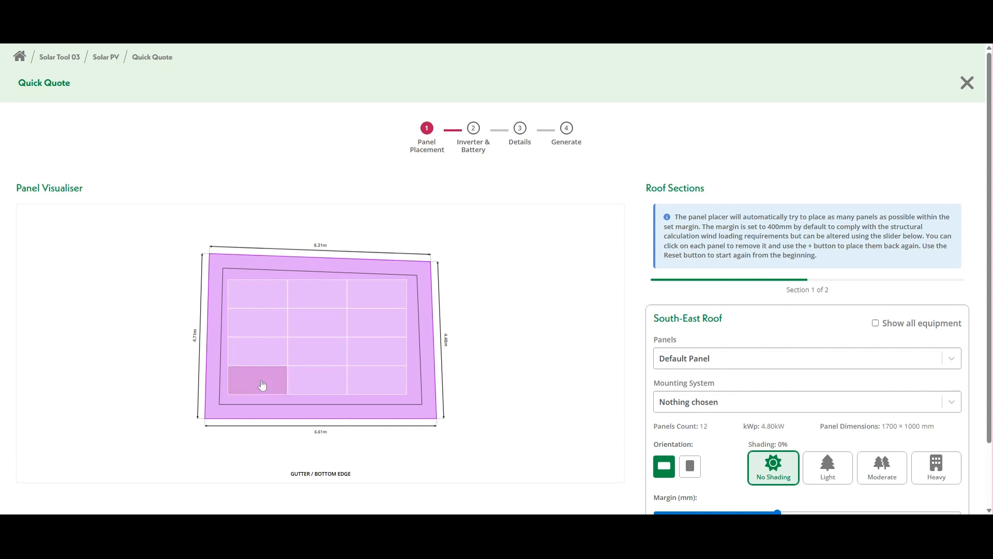
pyautogui.click(697, 469)
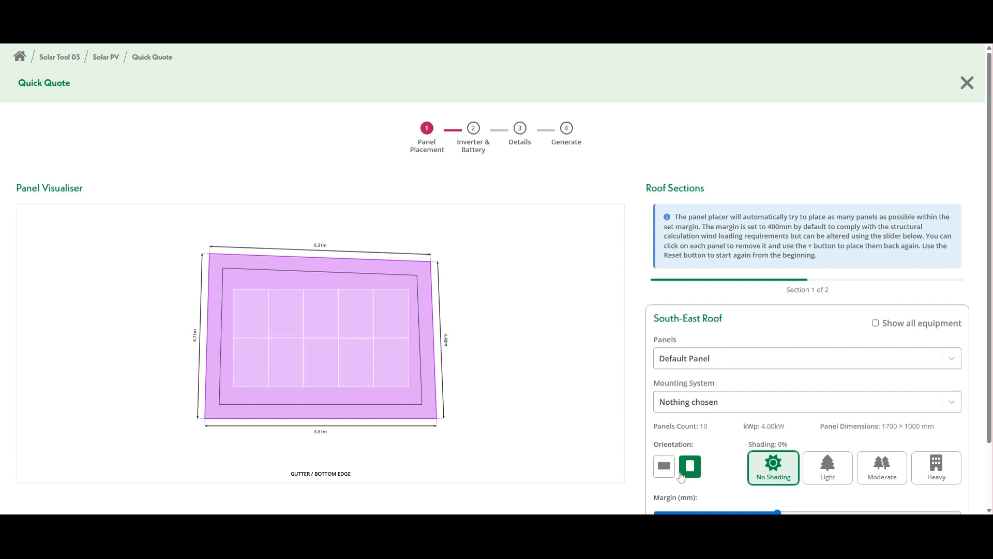
pyautogui.click(667, 470)
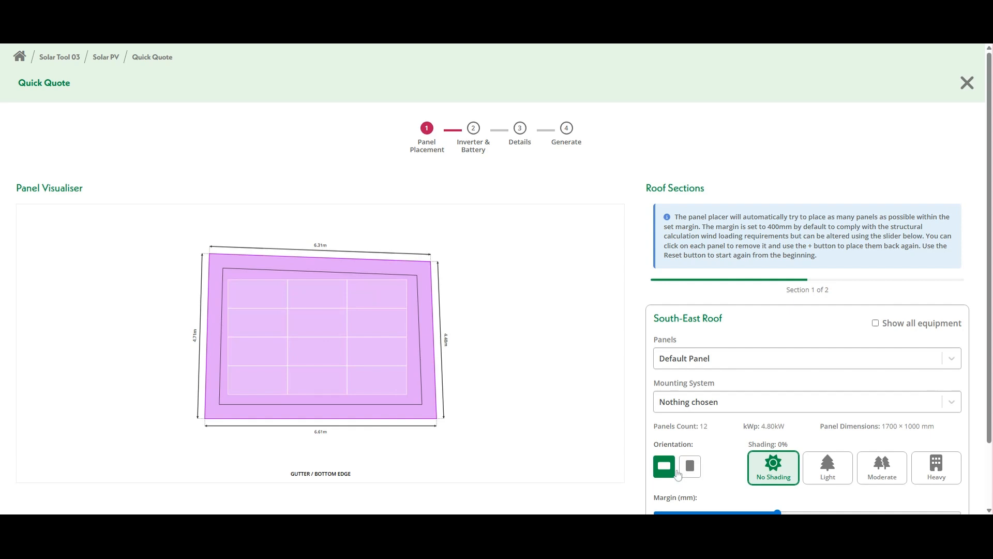
pyautogui.click(684, 470)
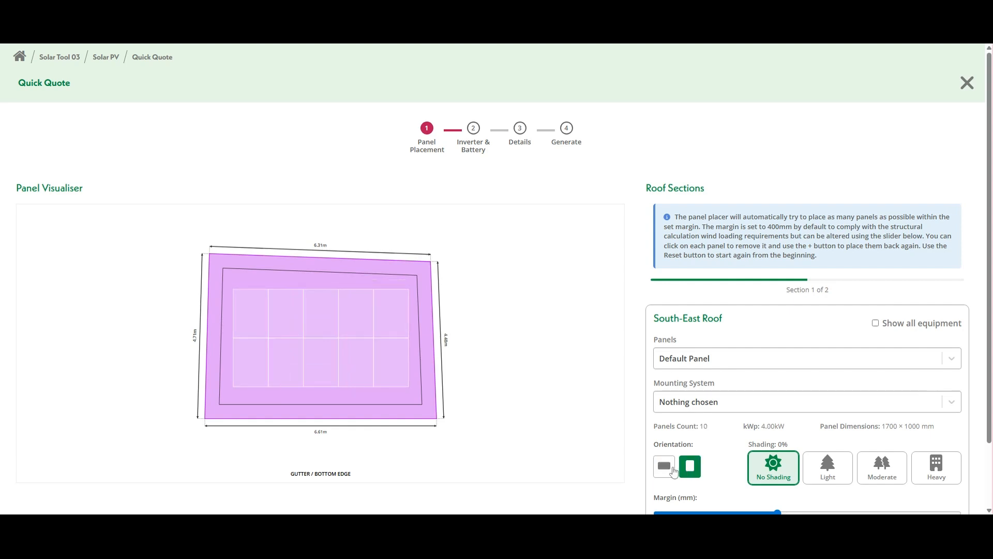
pyautogui.click(664, 470)
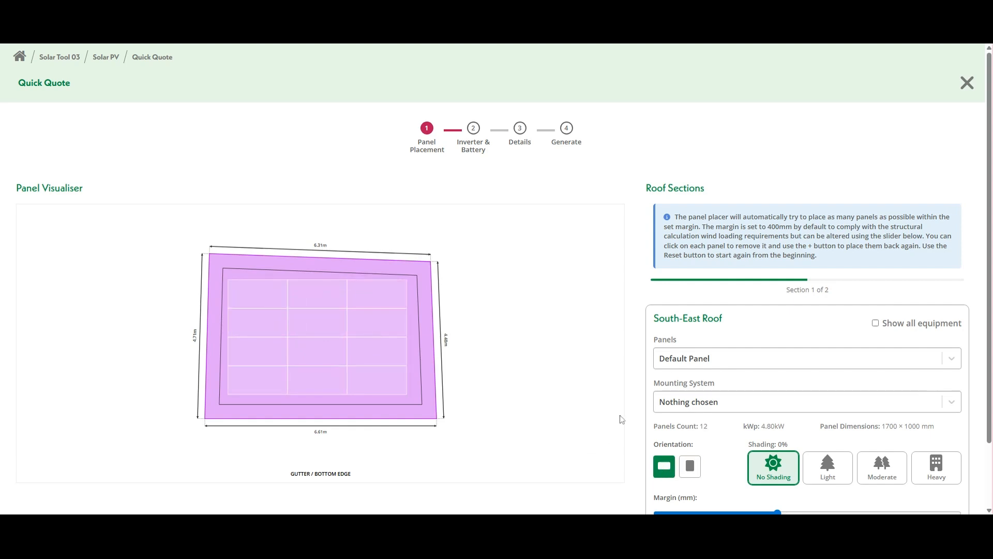
# - Choose Trina Solar - Vertex S+ N-Type i-TOPCon Dual Glass 430W panels and the Renusol VS+ mounting system for the South-East Roof
pyautogui.click(957, 365)
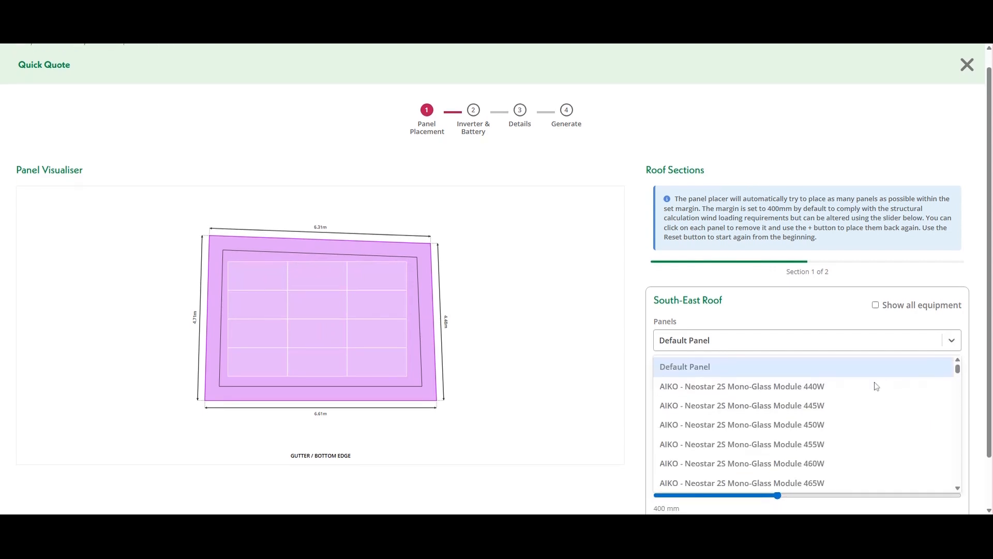
pyautogui.scroll(-10, 873, 386)
pyautogui.scroll(-5, 859, 399)
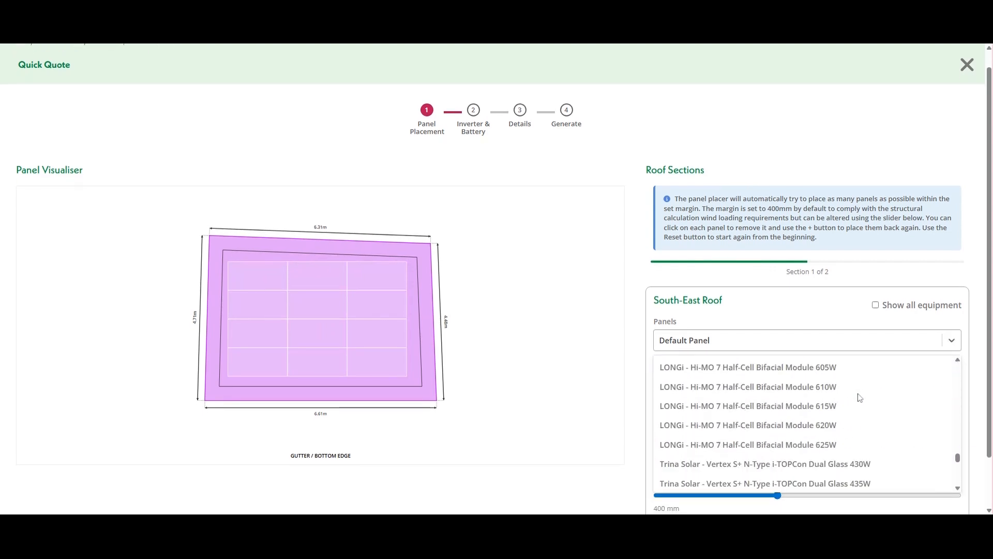
pyautogui.click(859, 433)
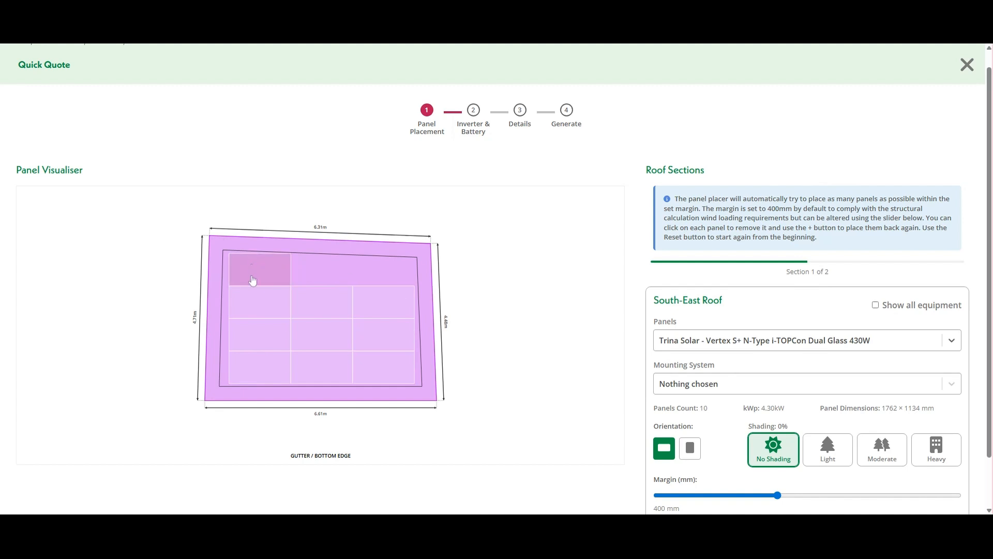
pyautogui.click(755, 385)
pyautogui.click(726, 402)
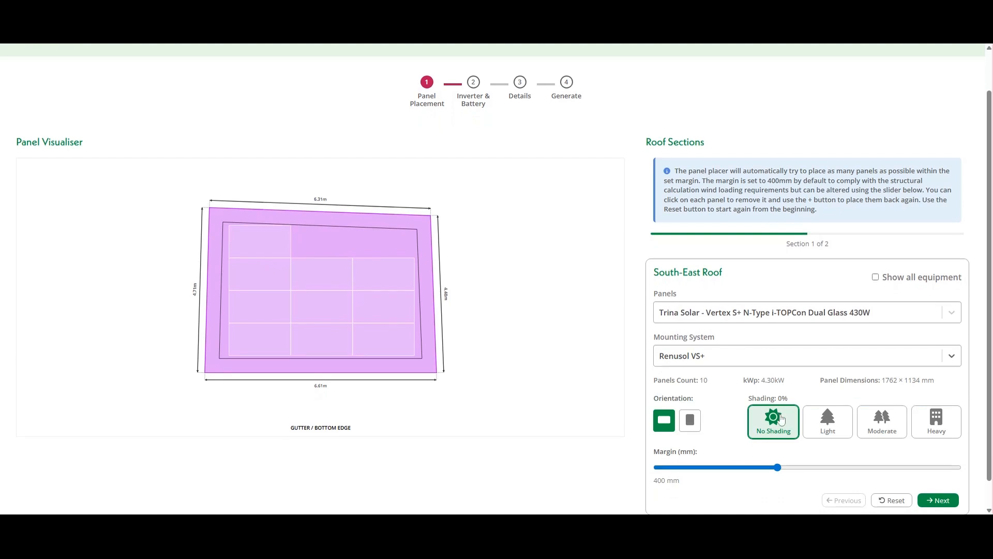
# - Set the South-East Roof's shading to Light and proceed to the North-West Roof
pyautogui.click(822, 432)
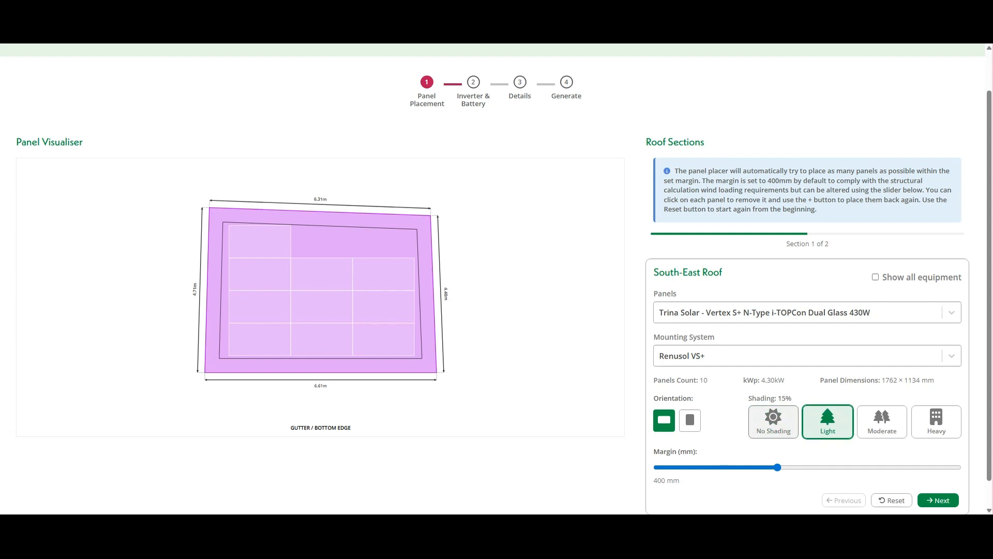
pyautogui.scroll(-1, 830, 385)
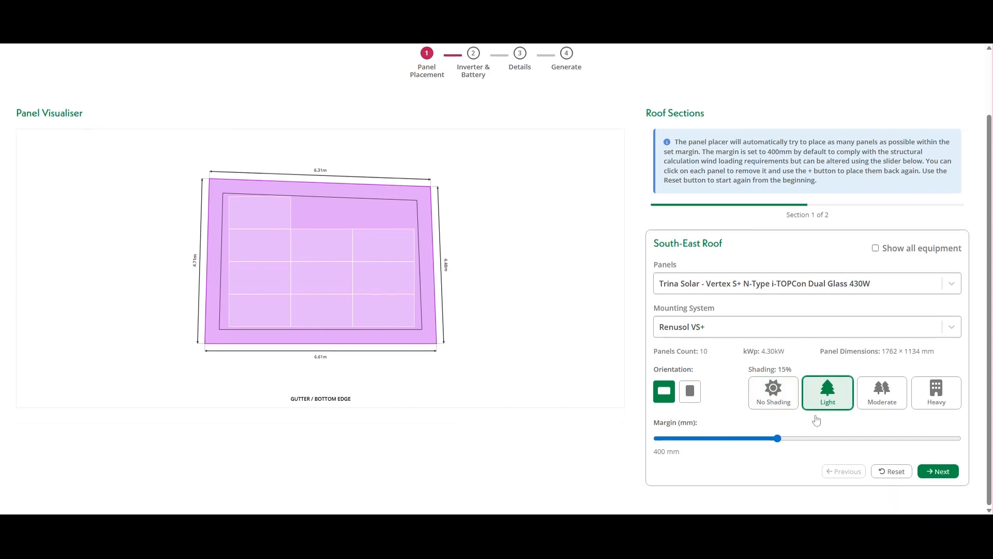
pyautogui.click(940, 472)
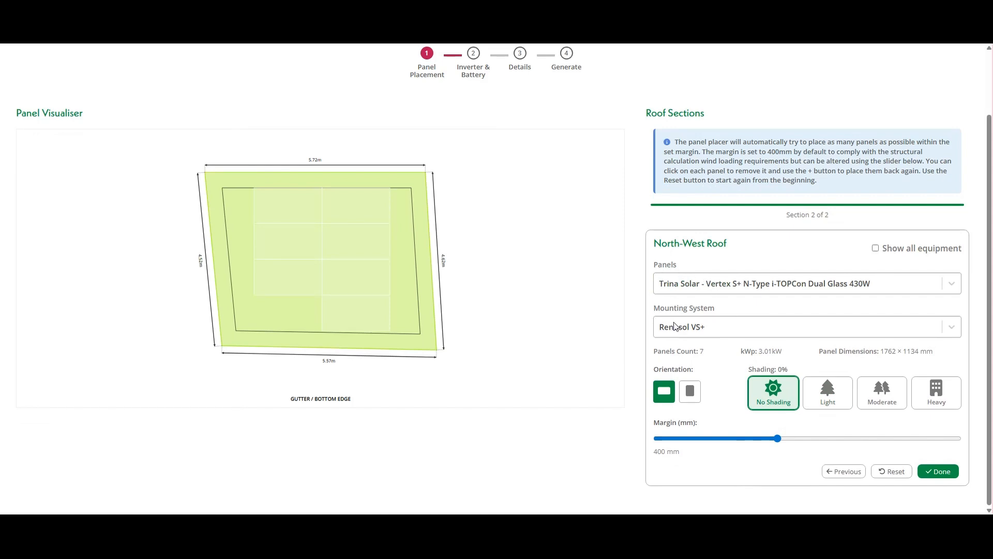
# - Try removing the two panels in the upper row and the single bottom panel from the North-West Roof, and place them back
pyautogui.click(952, 286)
pyautogui.click(954, 287)
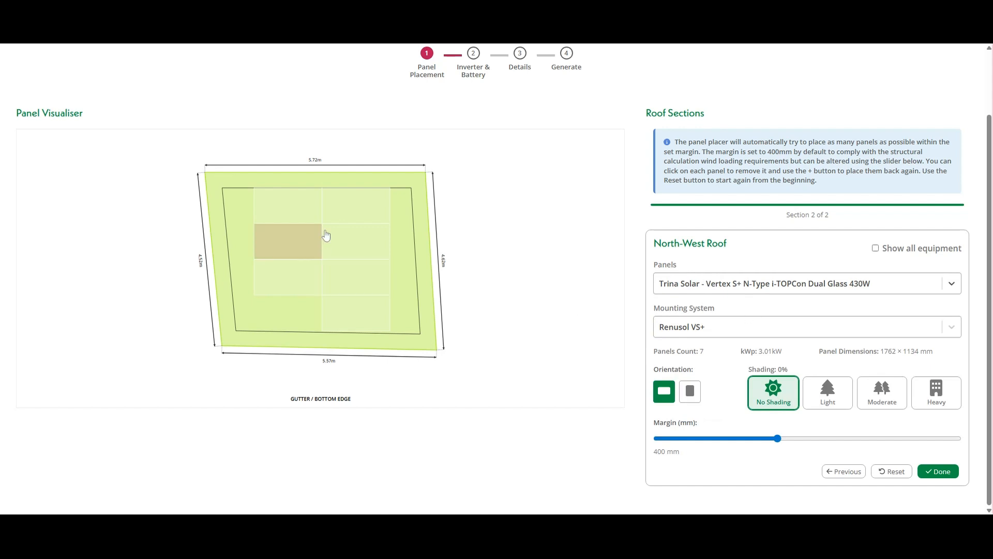
pyautogui.click(365, 307)
pyautogui.click(357, 207)
pyautogui.click(289, 207)
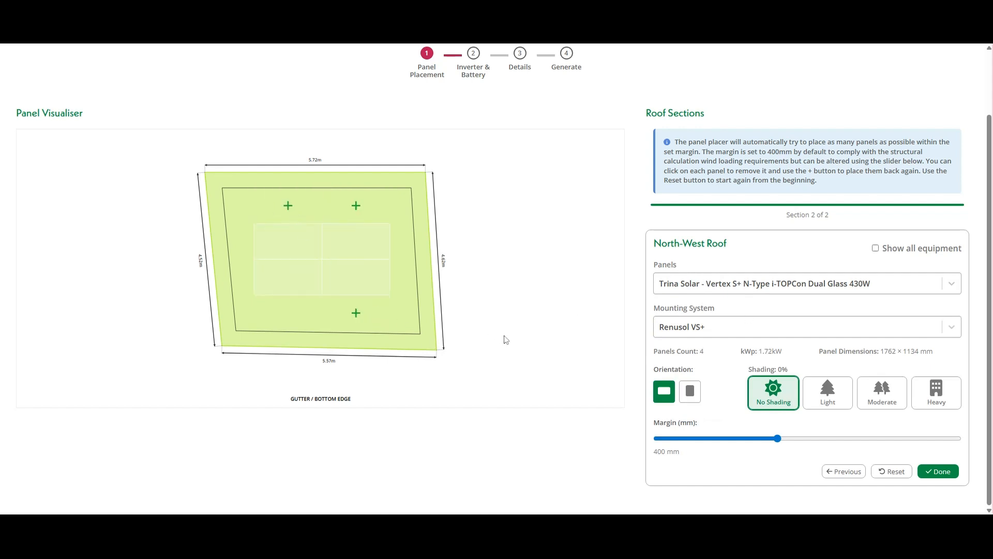
pyautogui.click(289, 206)
pyautogui.click(356, 205)
pyautogui.click(356, 313)
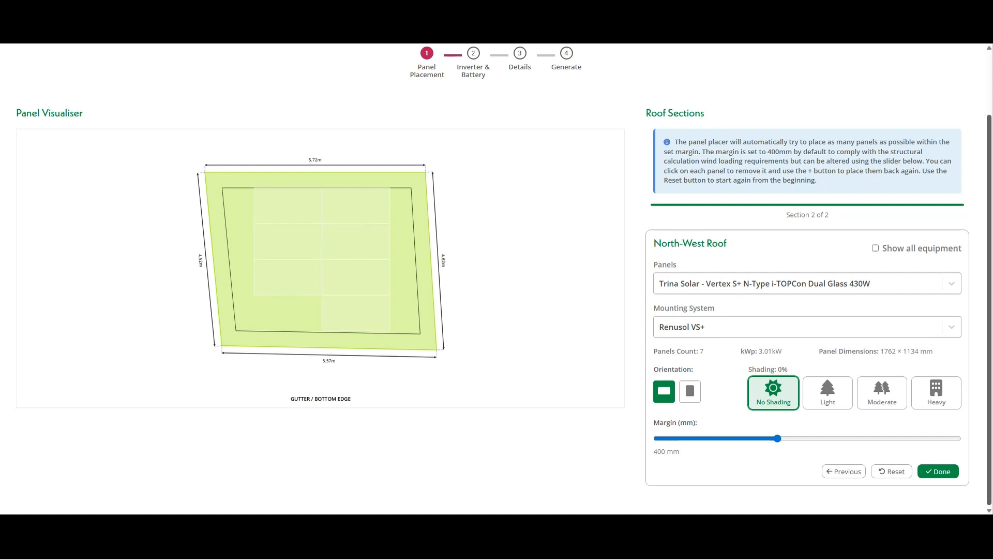
# - Complete the roof sections and set the inverter type to Hybrid after trying String
pyautogui.scroll(2, 619, 406)
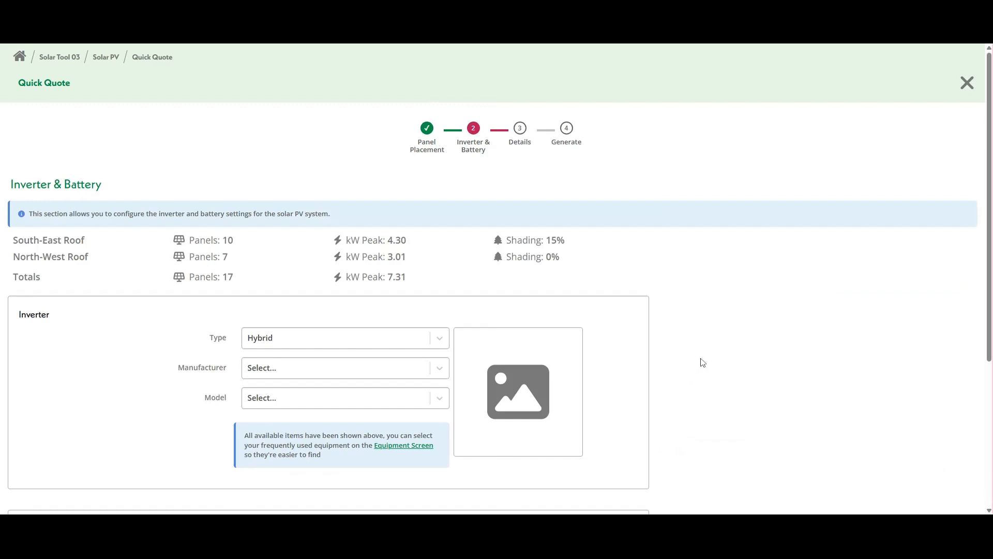
pyautogui.scroll(-2, 700, 360)
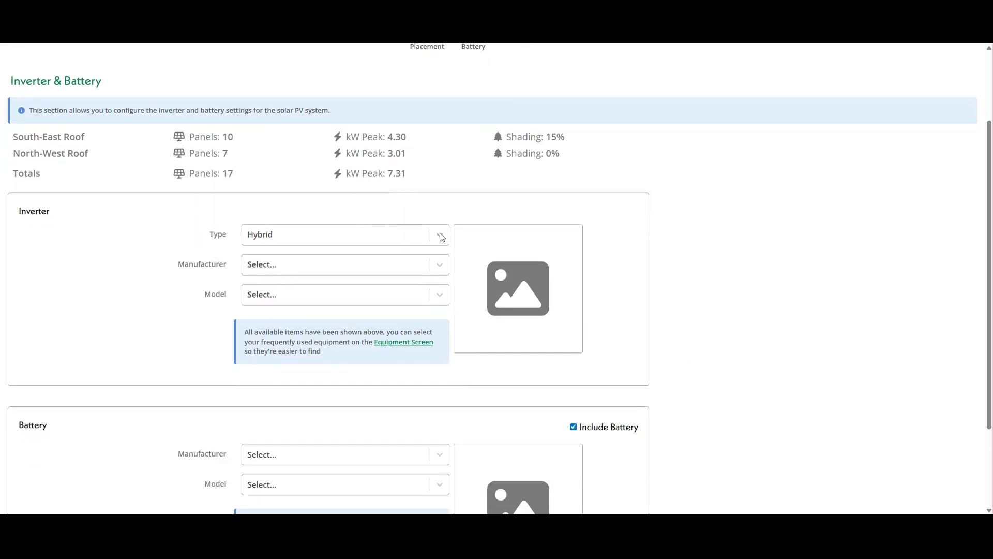
pyautogui.click(439, 237)
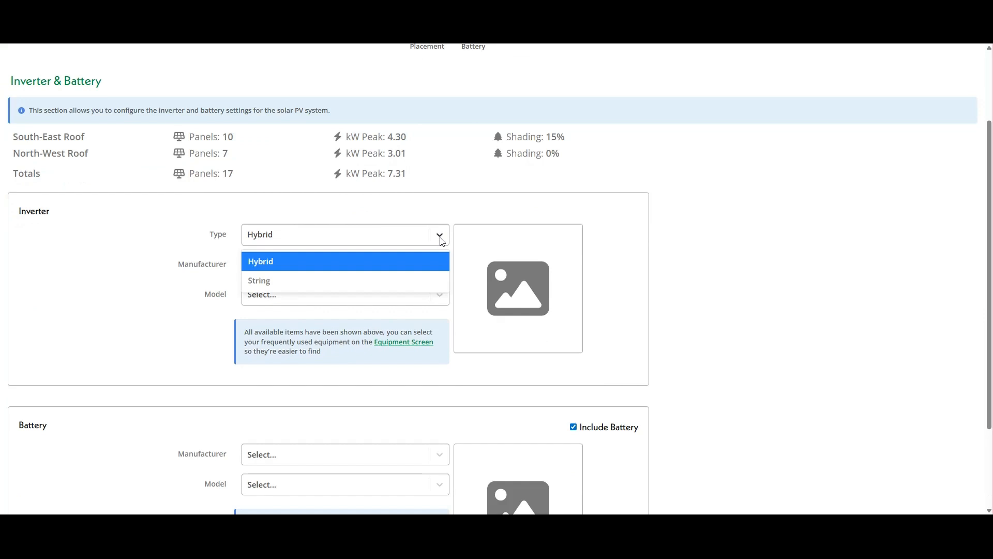
pyautogui.click(435, 279)
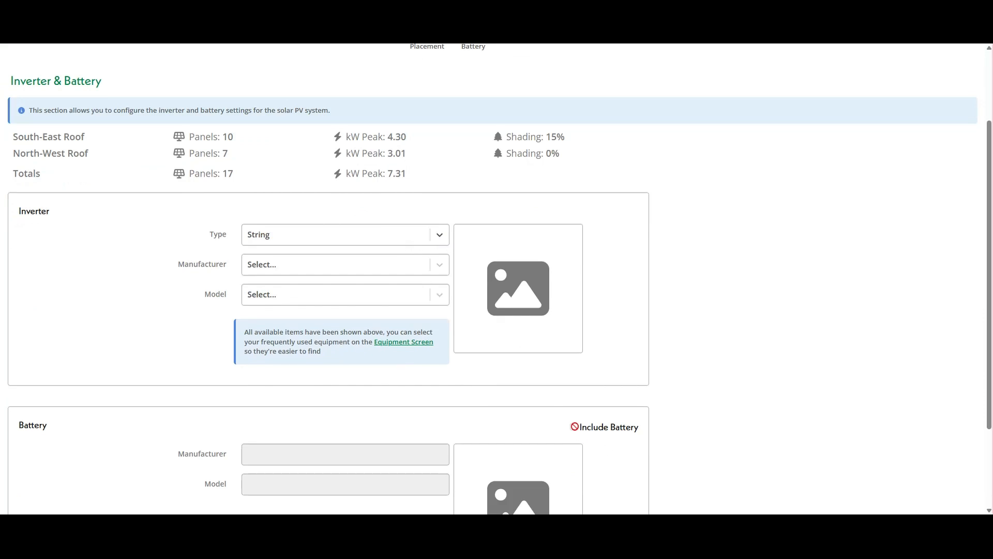
pyautogui.click(443, 237)
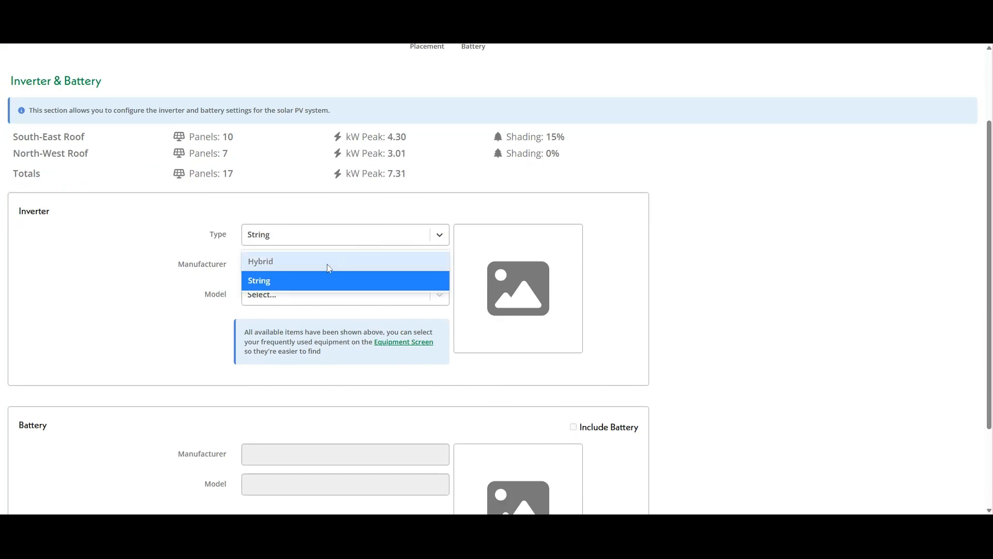
pyautogui.click(328, 266)
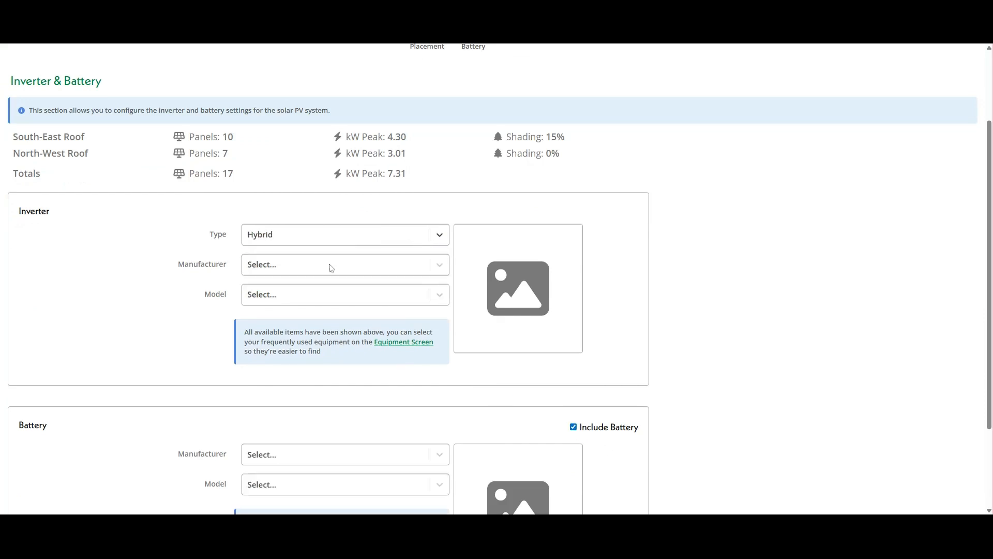
# - Choose GivEnergy as the inverter manufacturer and the GivEnergy Gen 3 3.6kW single-phase hybrid inverter as the model
pyautogui.click(440, 264)
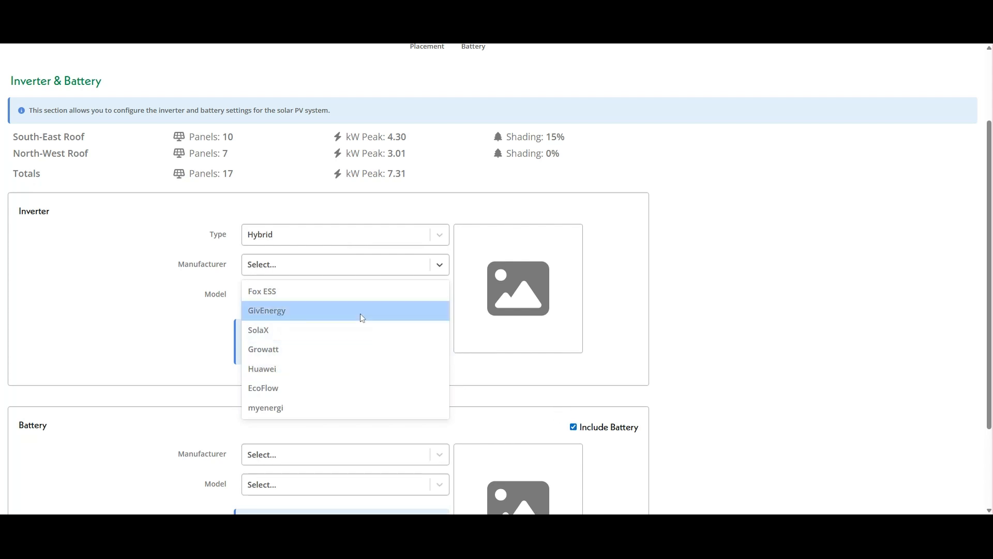
pyautogui.click(361, 313)
pyautogui.click(439, 295)
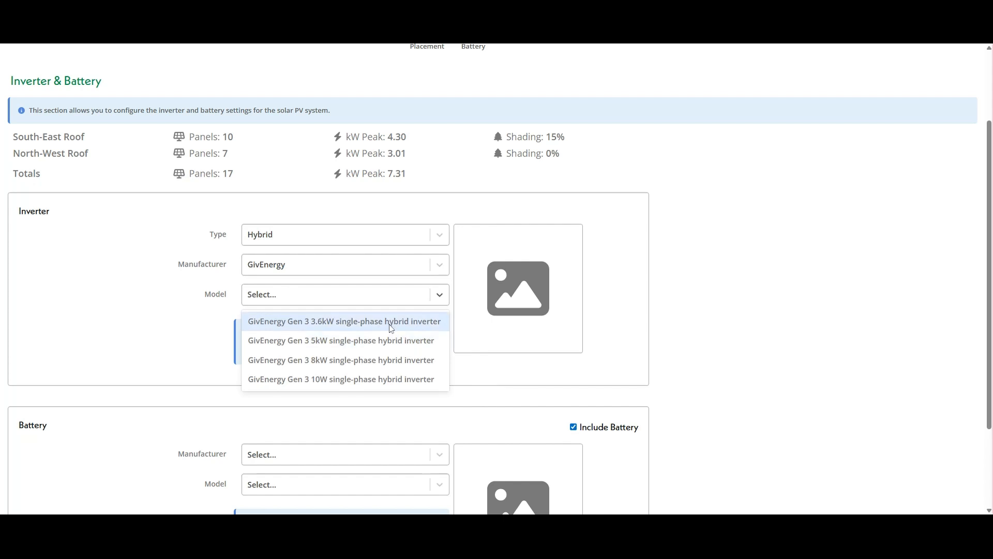
pyautogui.click(410, 320)
# - Choose the GivEnergy 10.2kWh HV Stackable Battery and save the inverter and battery settings
pyautogui.scroll(-3, 406, 322)
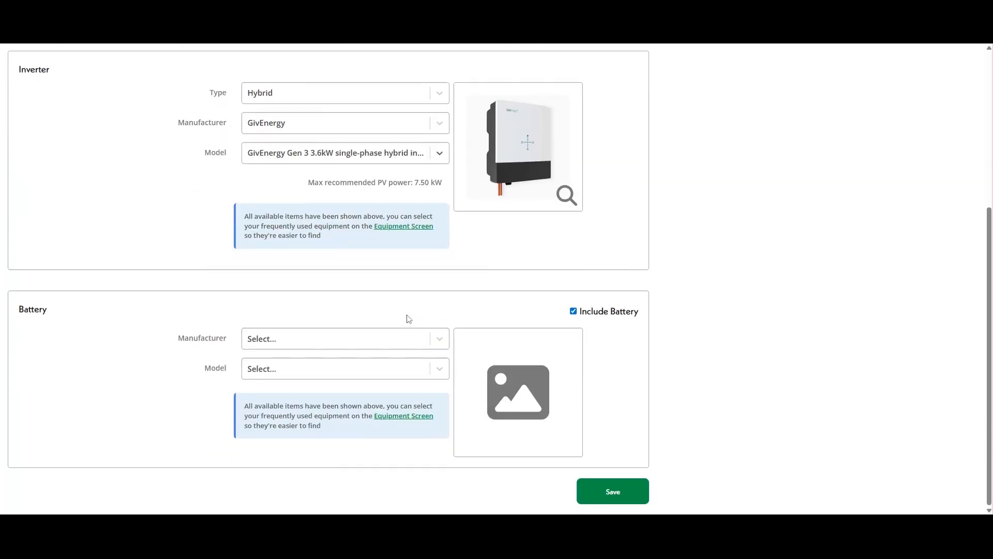
pyautogui.click(438, 342)
pyautogui.click(316, 462)
pyautogui.click(438, 369)
pyautogui.click(325, 434)
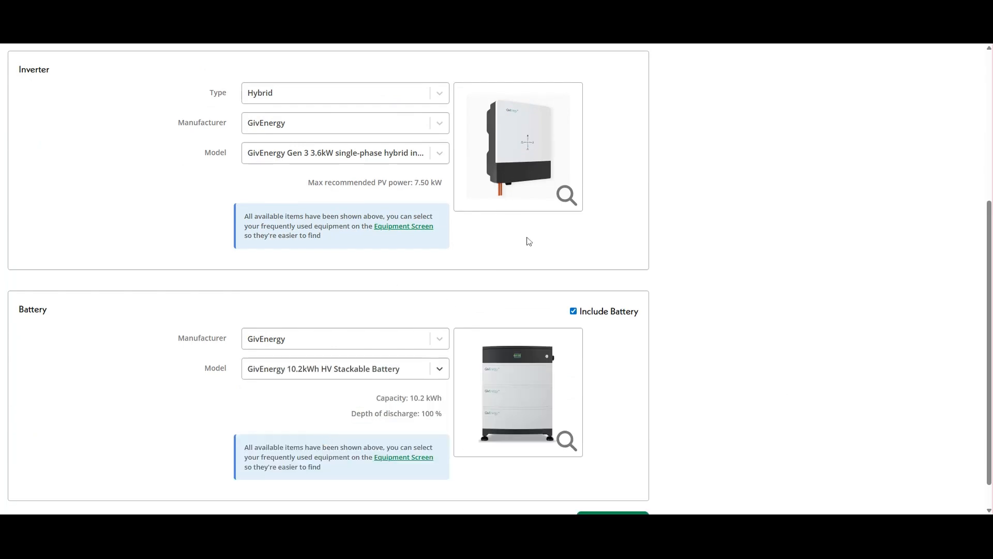
pyautogui.scroll(-1, 745, 404)
pyautogui.click(613, 492)
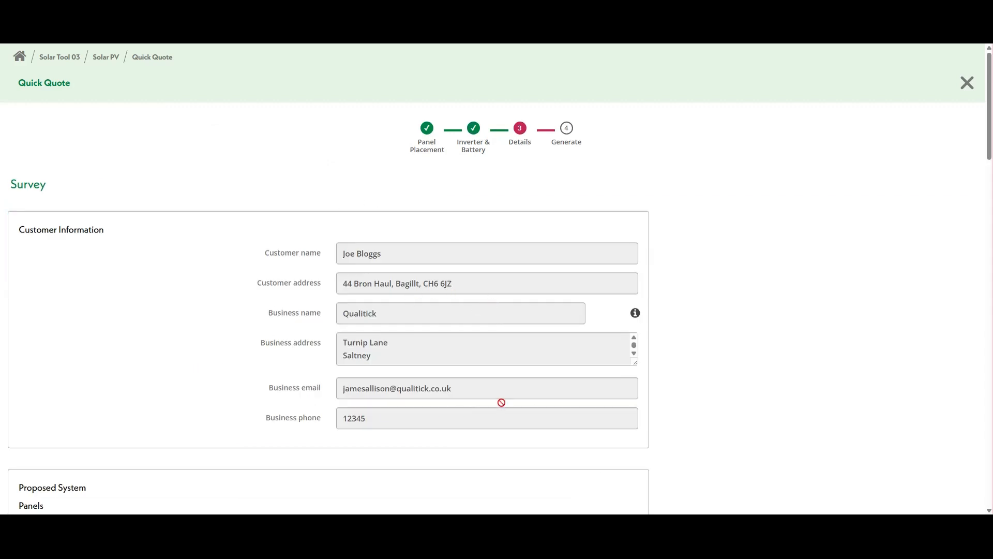
# - Review the customer information and proposed system, and select Full quote as what comes after this quote
pyautogui.scroll(-5, 506, 275)
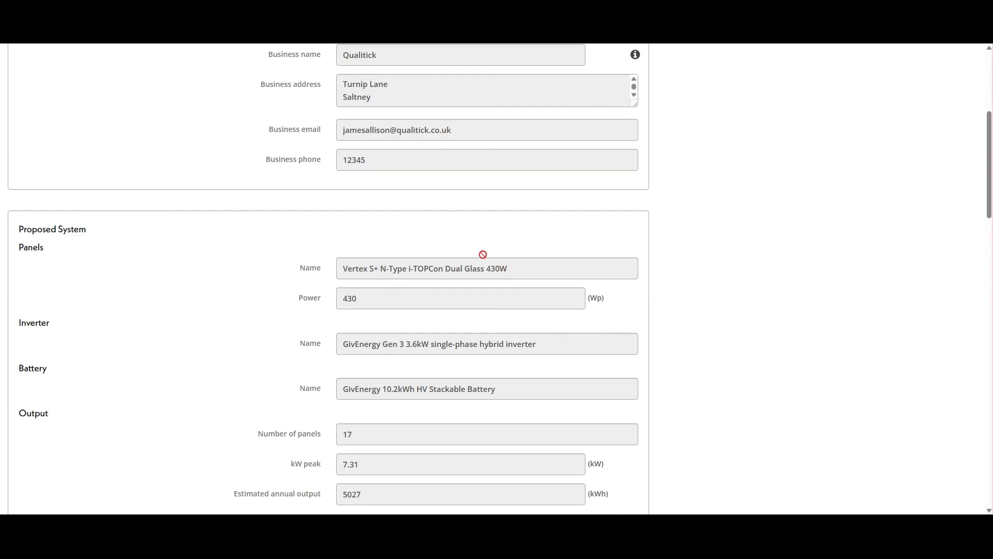
pyautogui.scroll(-1, 483, 256)
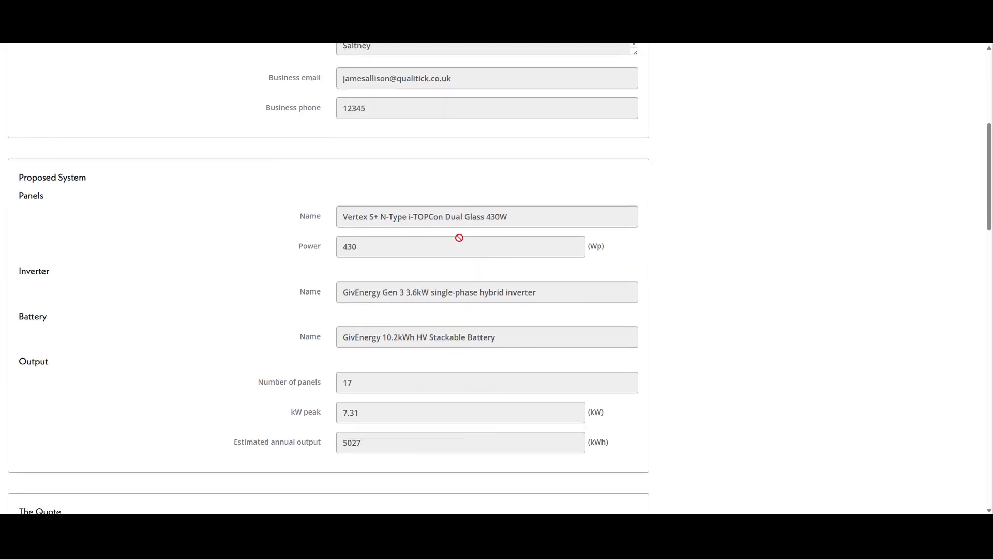
pyautogui.scroll(-6, 455, 237)
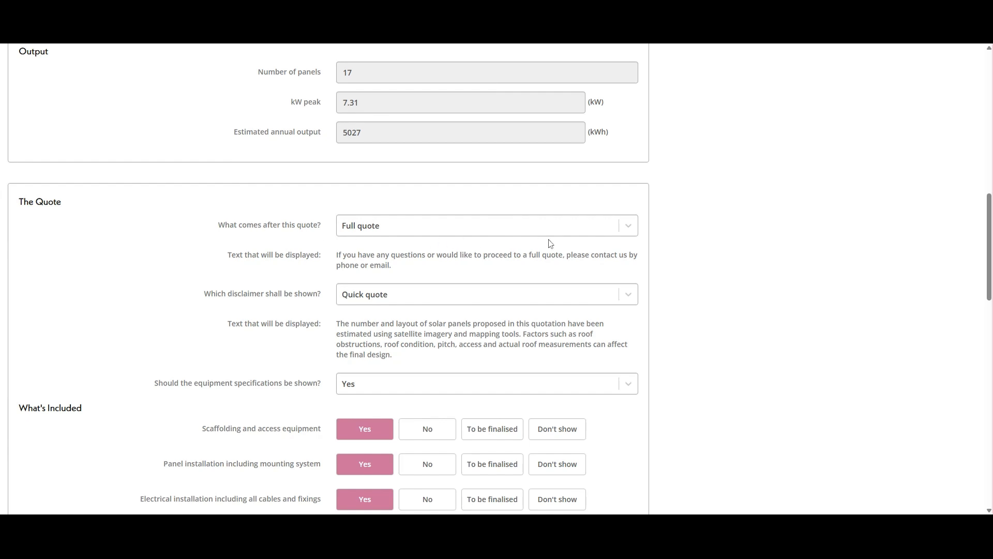
pyautogui.click(628, 231)
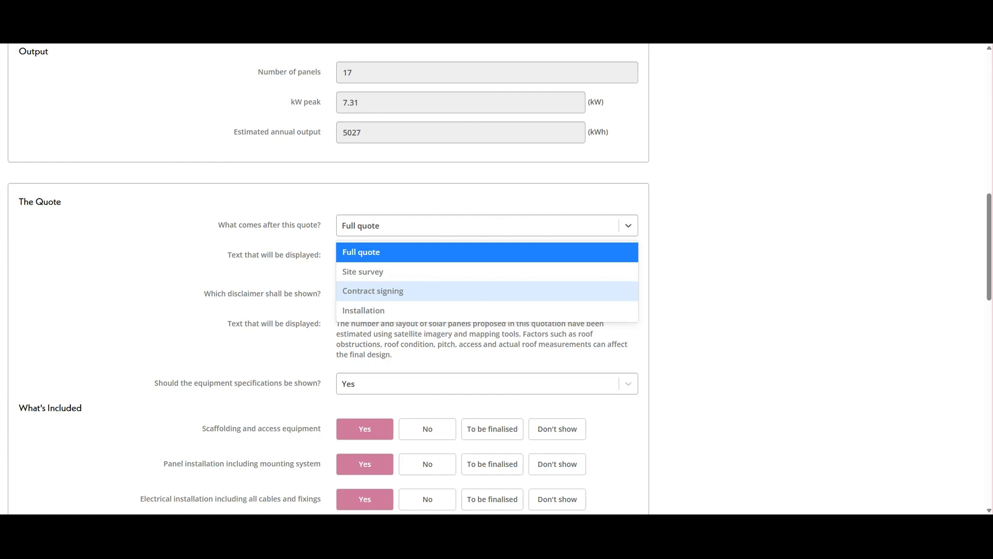
pyautogui.click(404, 252)
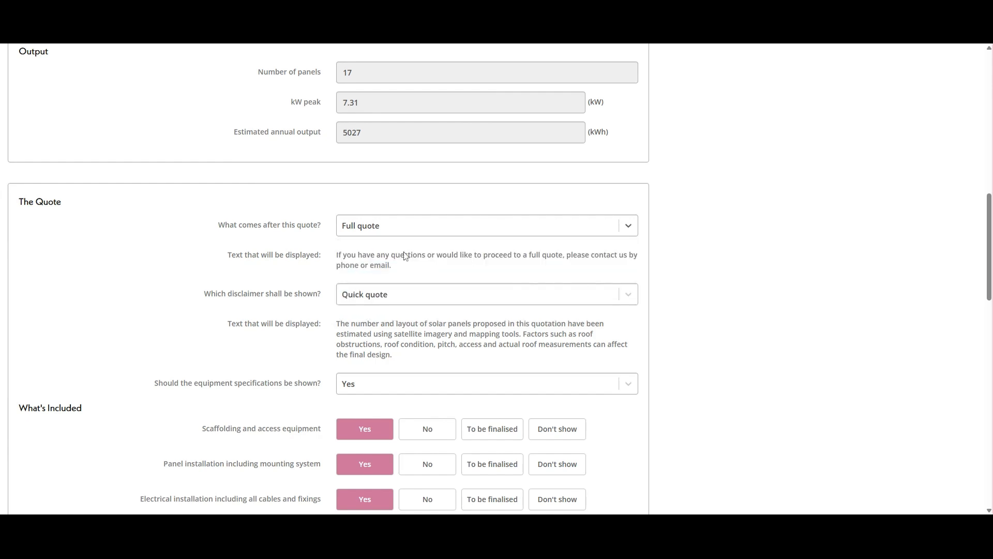
# - Try Site survey as what comes after this quote, and switch it back to Full quote
pyautogui.click(628, 227)
pyautogui.click(464, 273)
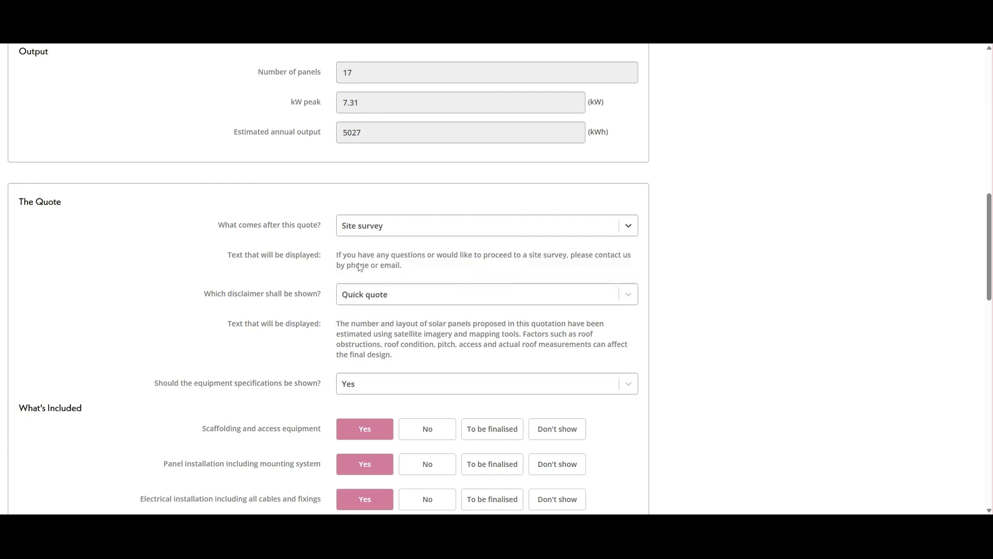
pyautogui.click(411, 268)
pyautogui.click(625, 226)
pyautogui.click(440, 257)
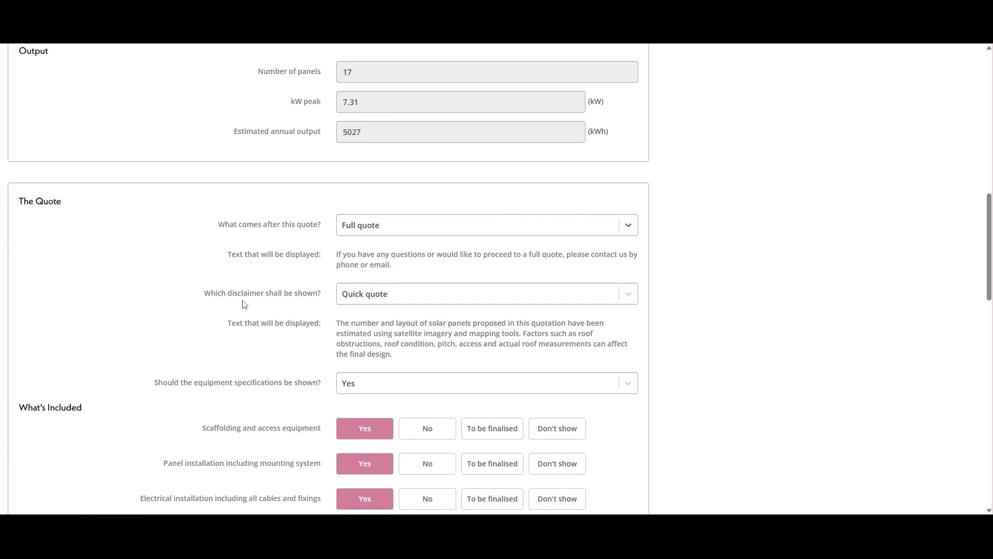
# - Keep the Quick quote disclaimer and choose Yes for showing the equipment specifications
pyautogui.scroll(-2, 260, 331)
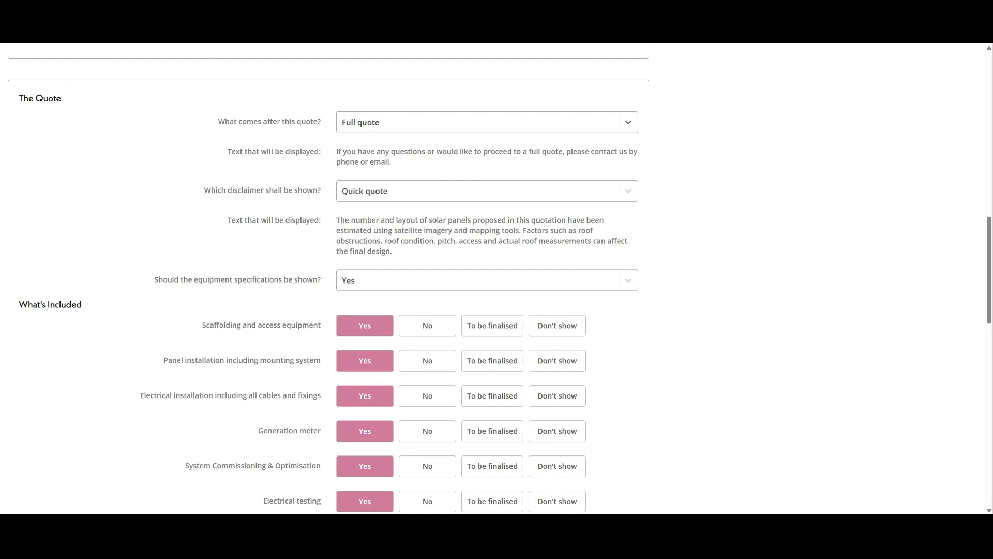
pyautogui.scroll(-1, 594, 254)
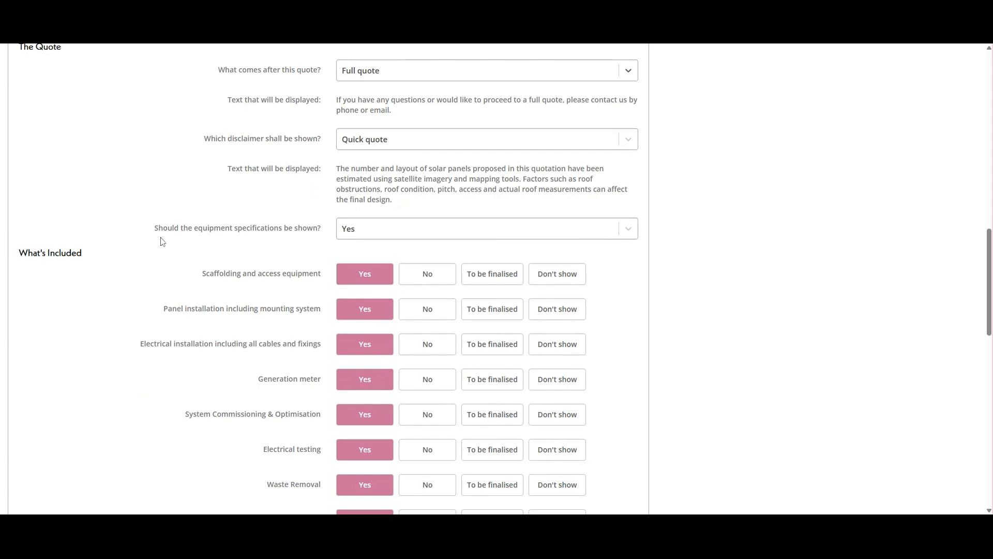
pyautogui.click(447, 236)
pyautogui.click(385, 258)
# - Review the included items, and try setting repairs to pre-existing electrical defects to Yes before returning it to No
pyautogui.scroll(-3, 590, 275)
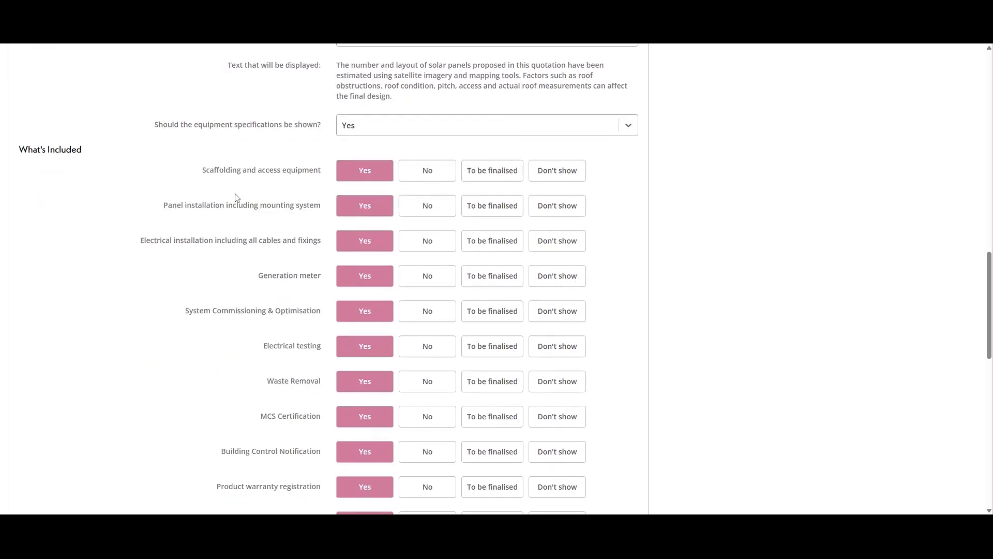
pyautogui.scroll(-1, 235, 195)
pyautogui.scroll(1, 236, 195)
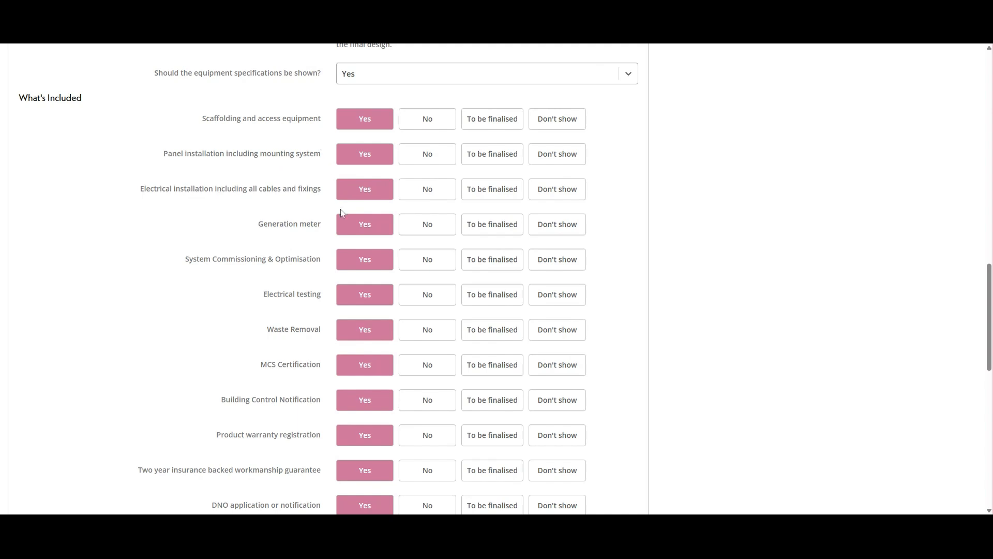
pyautogui.scroll(-1, 365, 212)
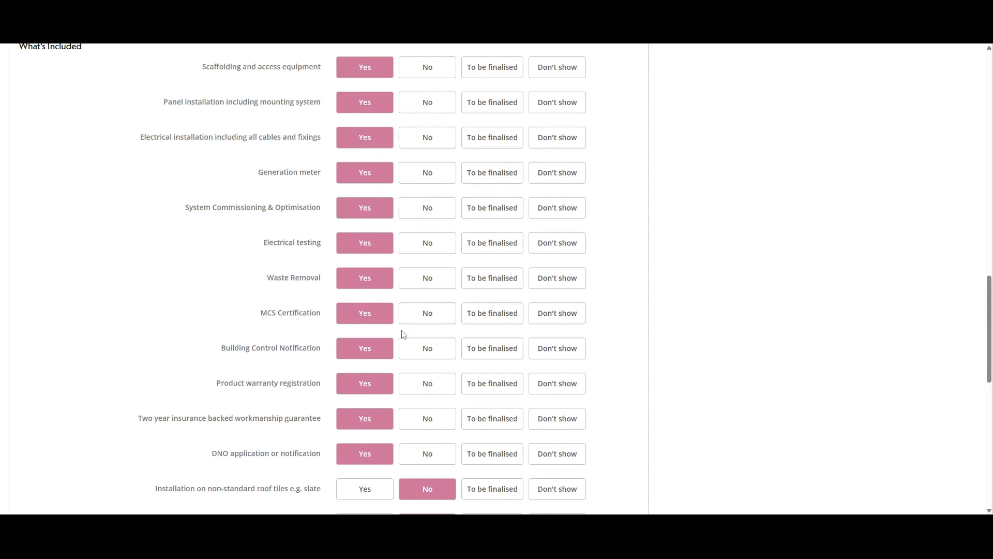
pyautogui.scroll(-4, 403, 333)
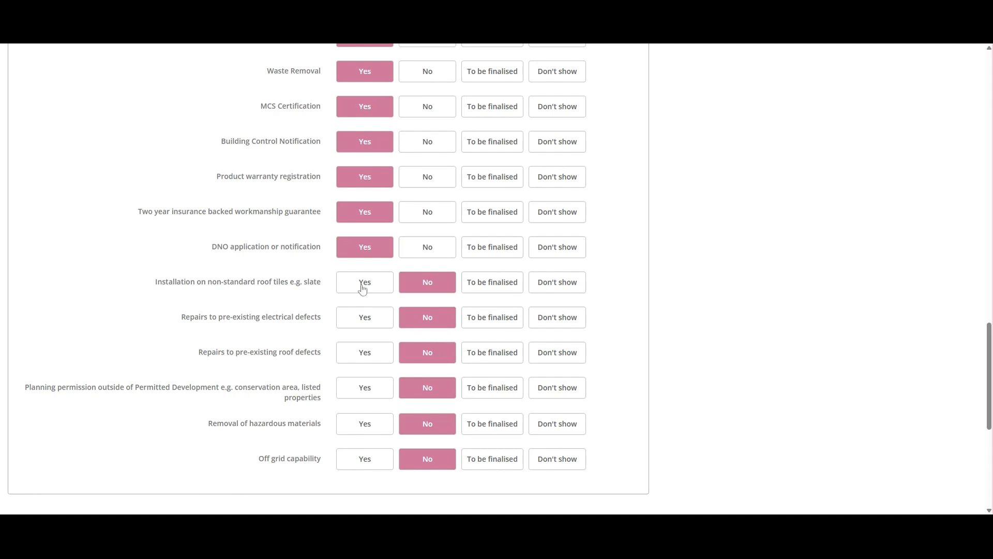
pyautogui.click(365, 326)
pyautogui.click(430, 322)
# - Set the total price to £10000 and choose No for using a loan to pay for the installation
pyautogui.scroll(-6, 657, 325)
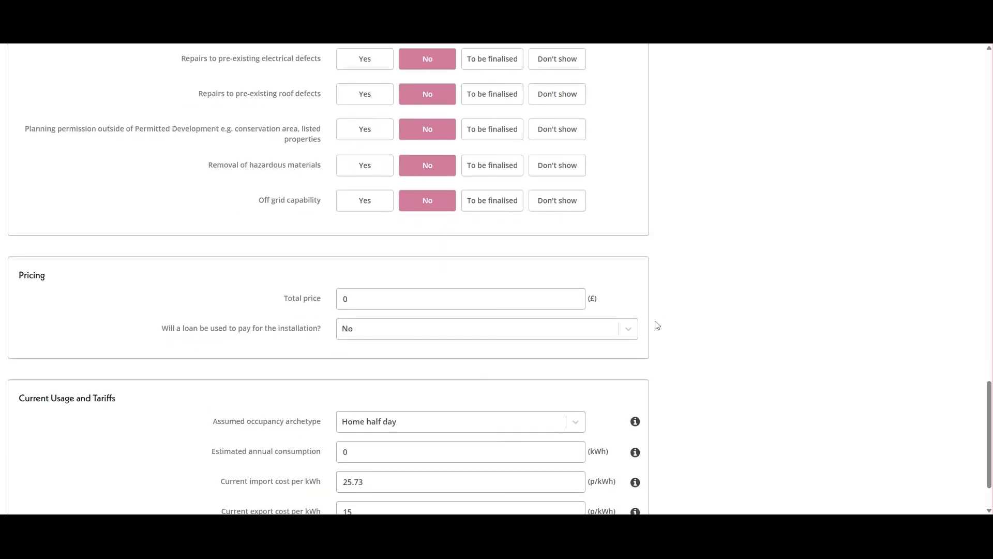
pyautogui.doubleClick(372, 225)
pyautogui.write('10000')
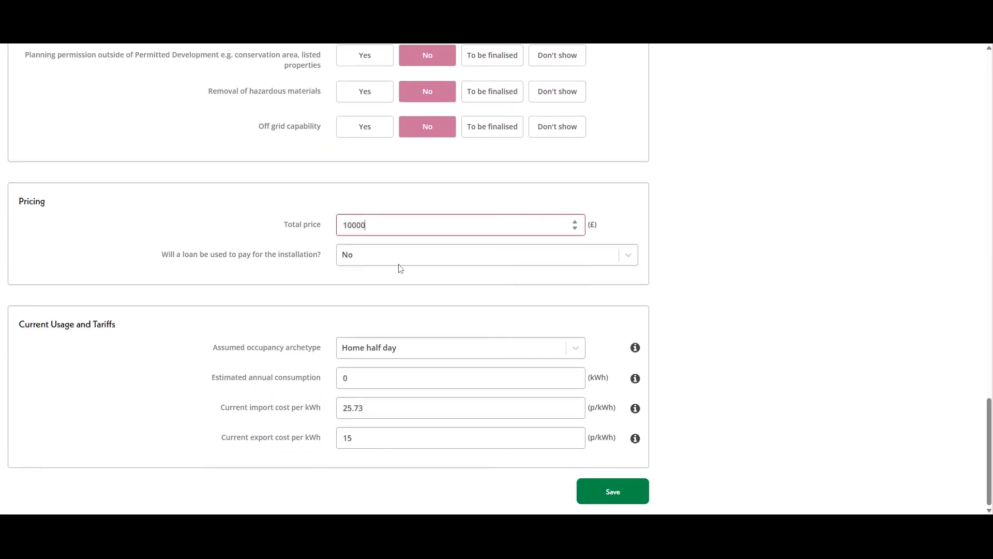
pyautogui.click(416, 258)
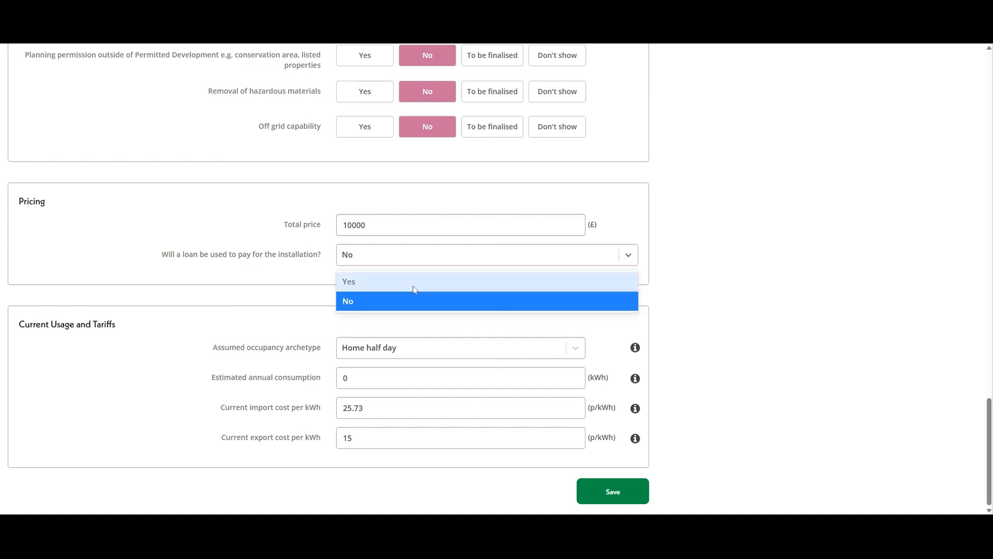
pyautogui.click(413, 301)
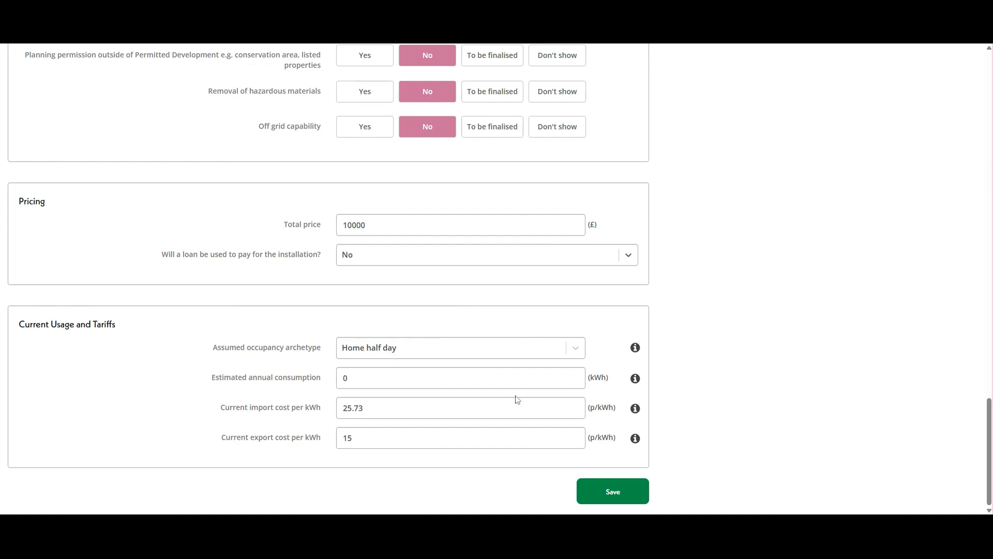
# - Set the estimated annual consumption to 3498 kWh and save the quote details
pyautogui.moveTo(345, 378); pyautogui.dragTo(334, 381)
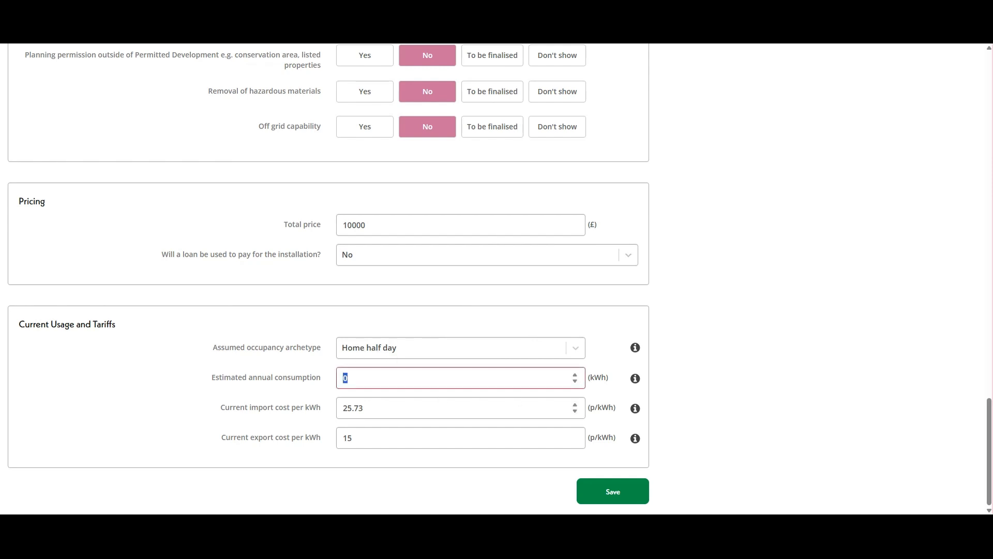
pyautogui.write('3500')
pyautogui.press('Down')
pyautogui.press('Down')
pyautogui.click(377, 416)
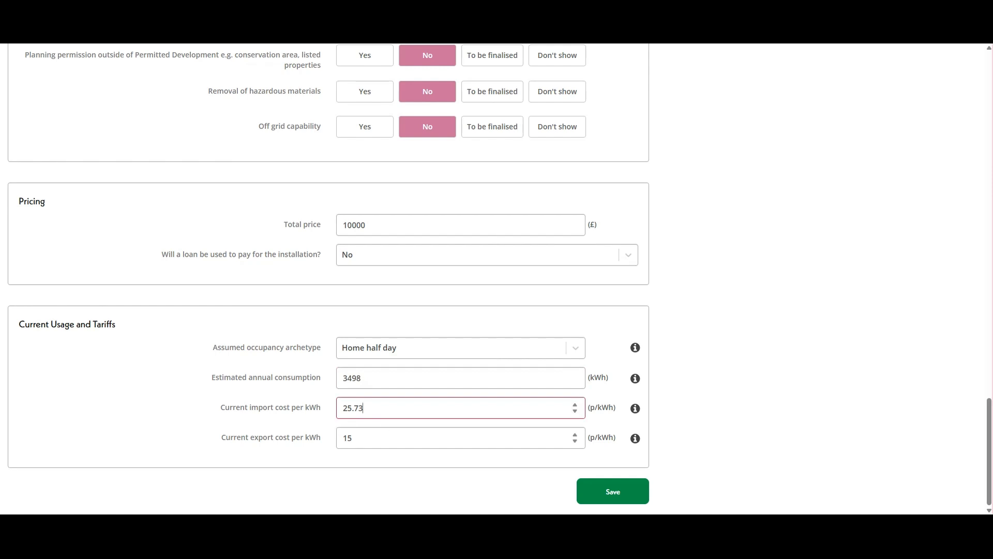
pyautogui.click(622, 497)
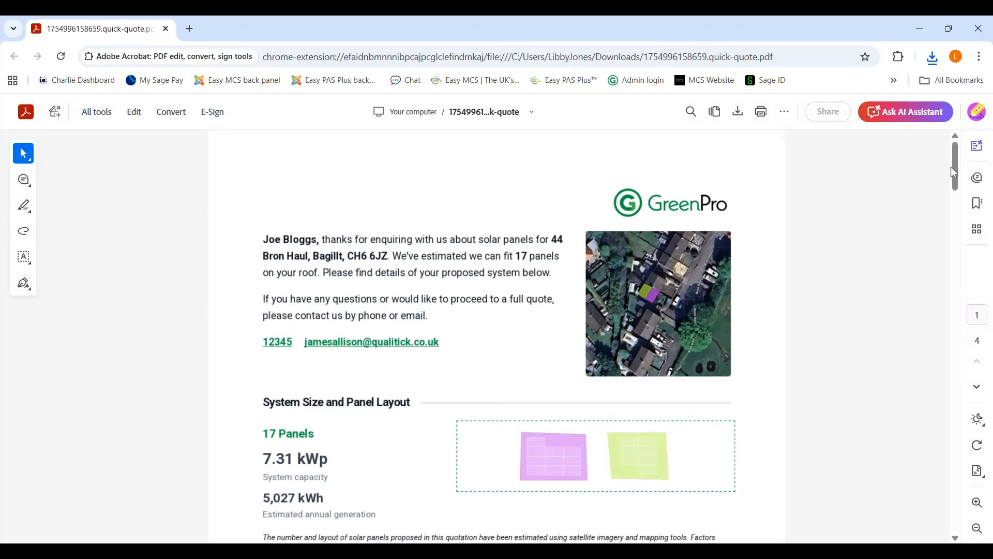
# - Examine the generated quick quote PDF, covering the system size, panel layout, main components, price estimate and estimated system performance
pyautogui.scroll(-2, 955, 172)
pyautogui.moveTo(959, 174); pyautogui.dragTo(963, 188)
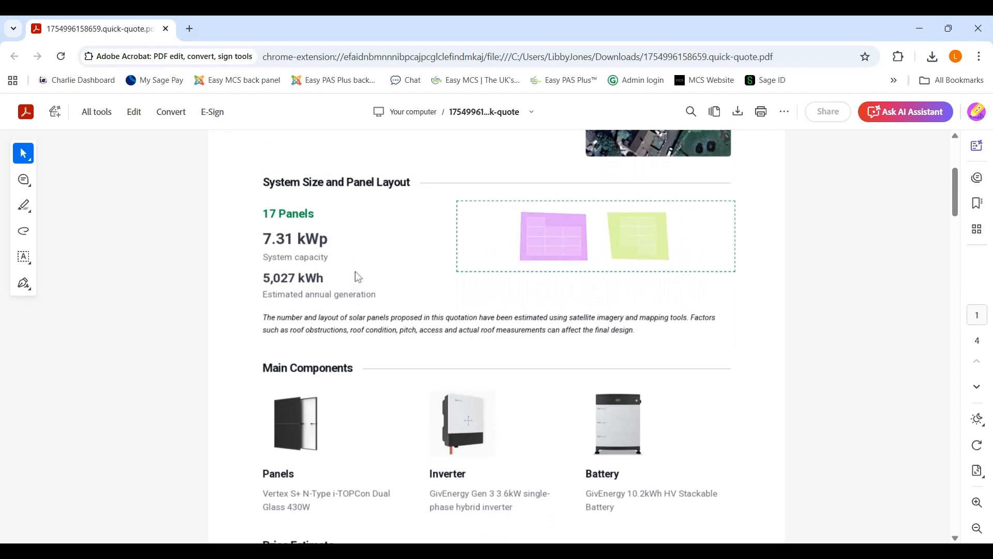
pyautogui.scroll(-1, 415, 252)
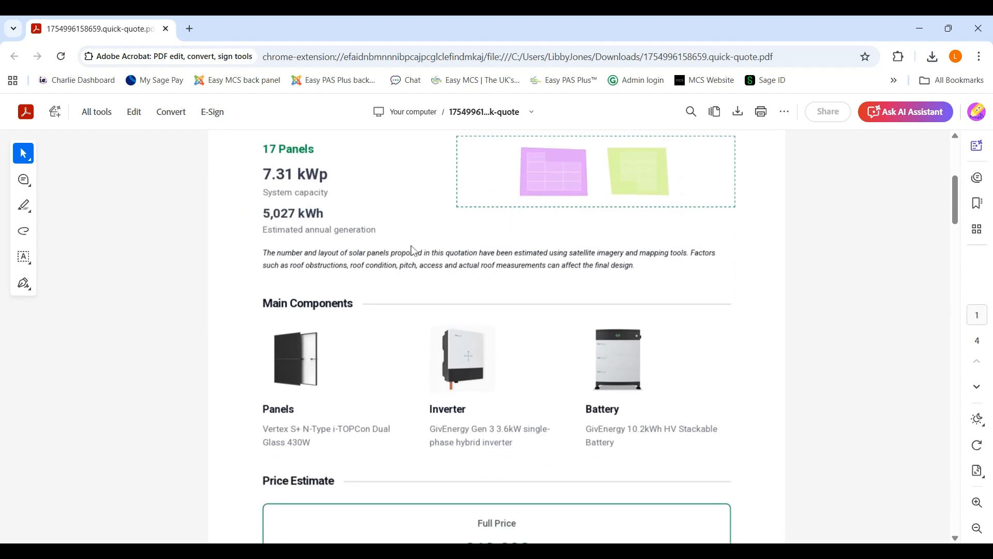
pyautogui.scroll(-1, 409, 252)
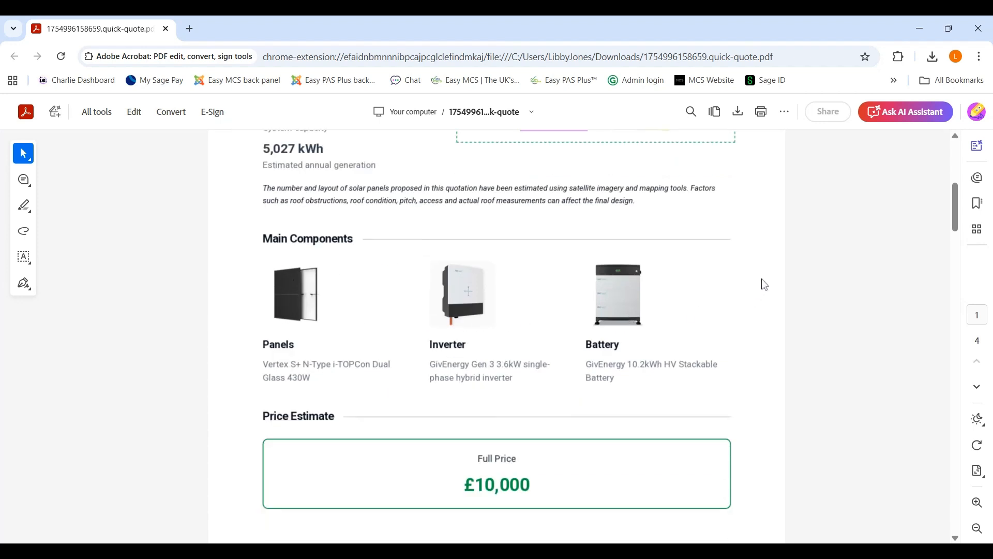
pyautogui.scroll(-1, 750, 277)
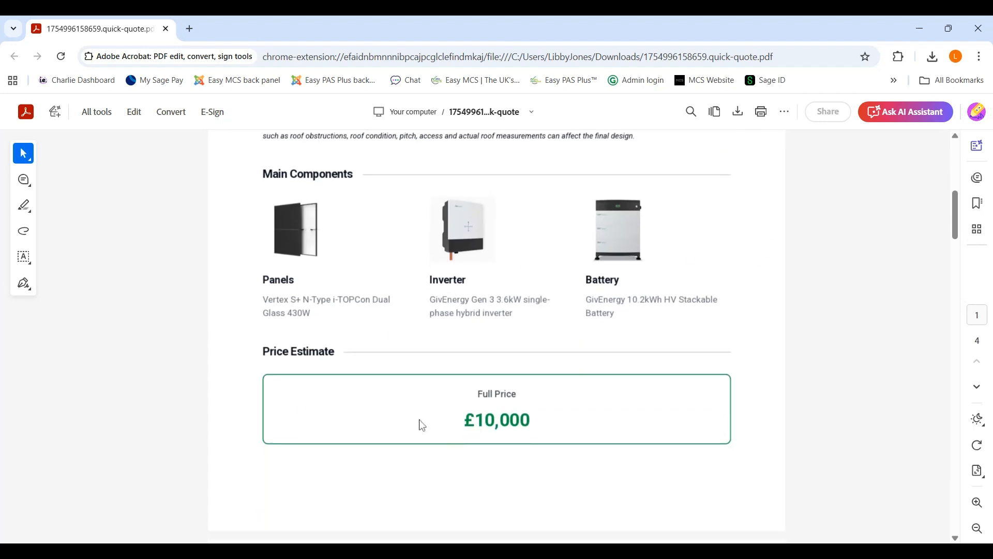
pyautogui.scroll(-3, 724, 330)
pyautogui.scroll(-5, 727, 330)
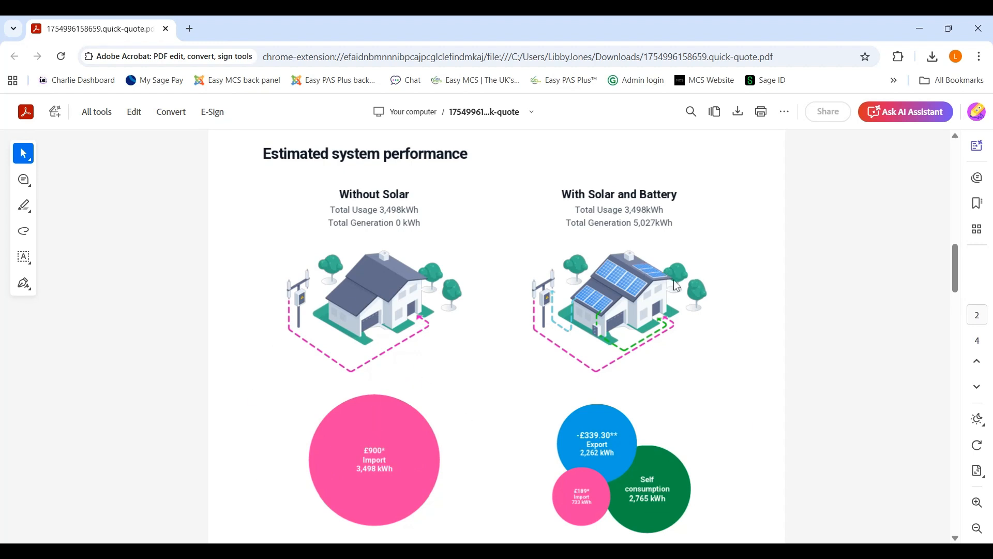
pyautogui.scroll(-3, 672, 284)
pyautogui.scroll(-5, 702, 339)
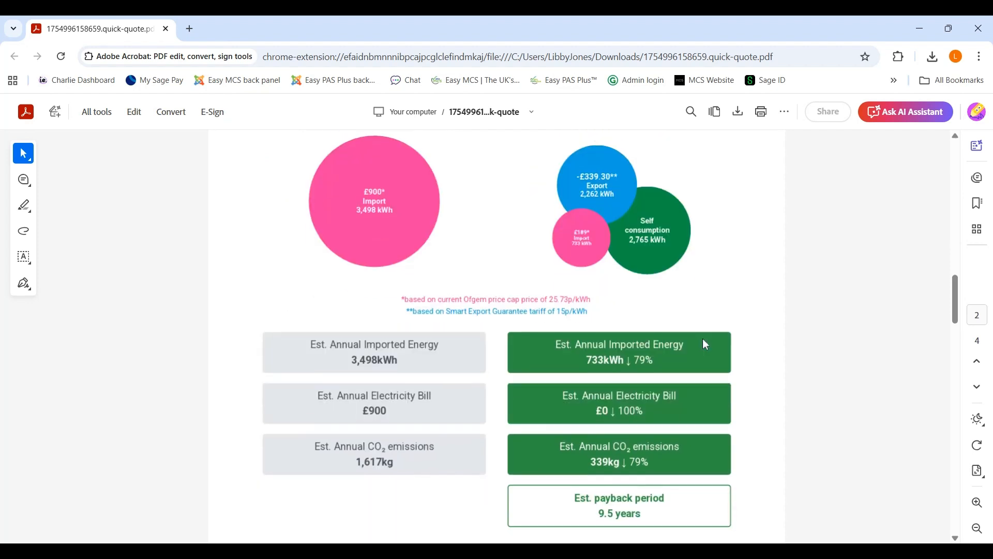